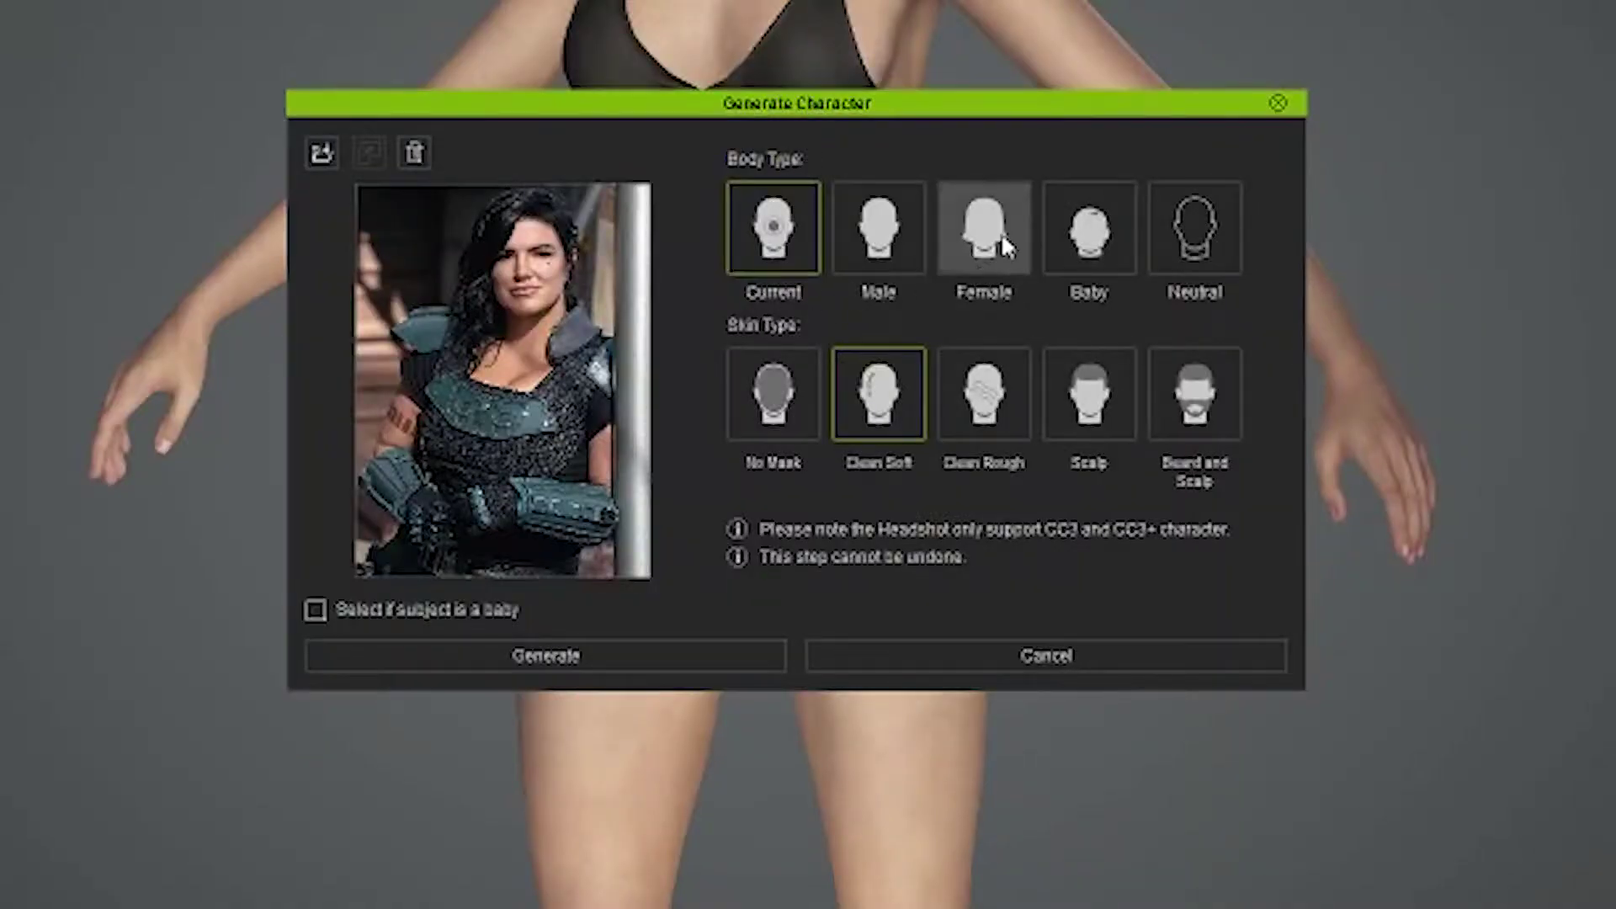
Step: Generate the character's head from the loaded photo with the Female body type and Clean Soft skin type
click(999, 230)
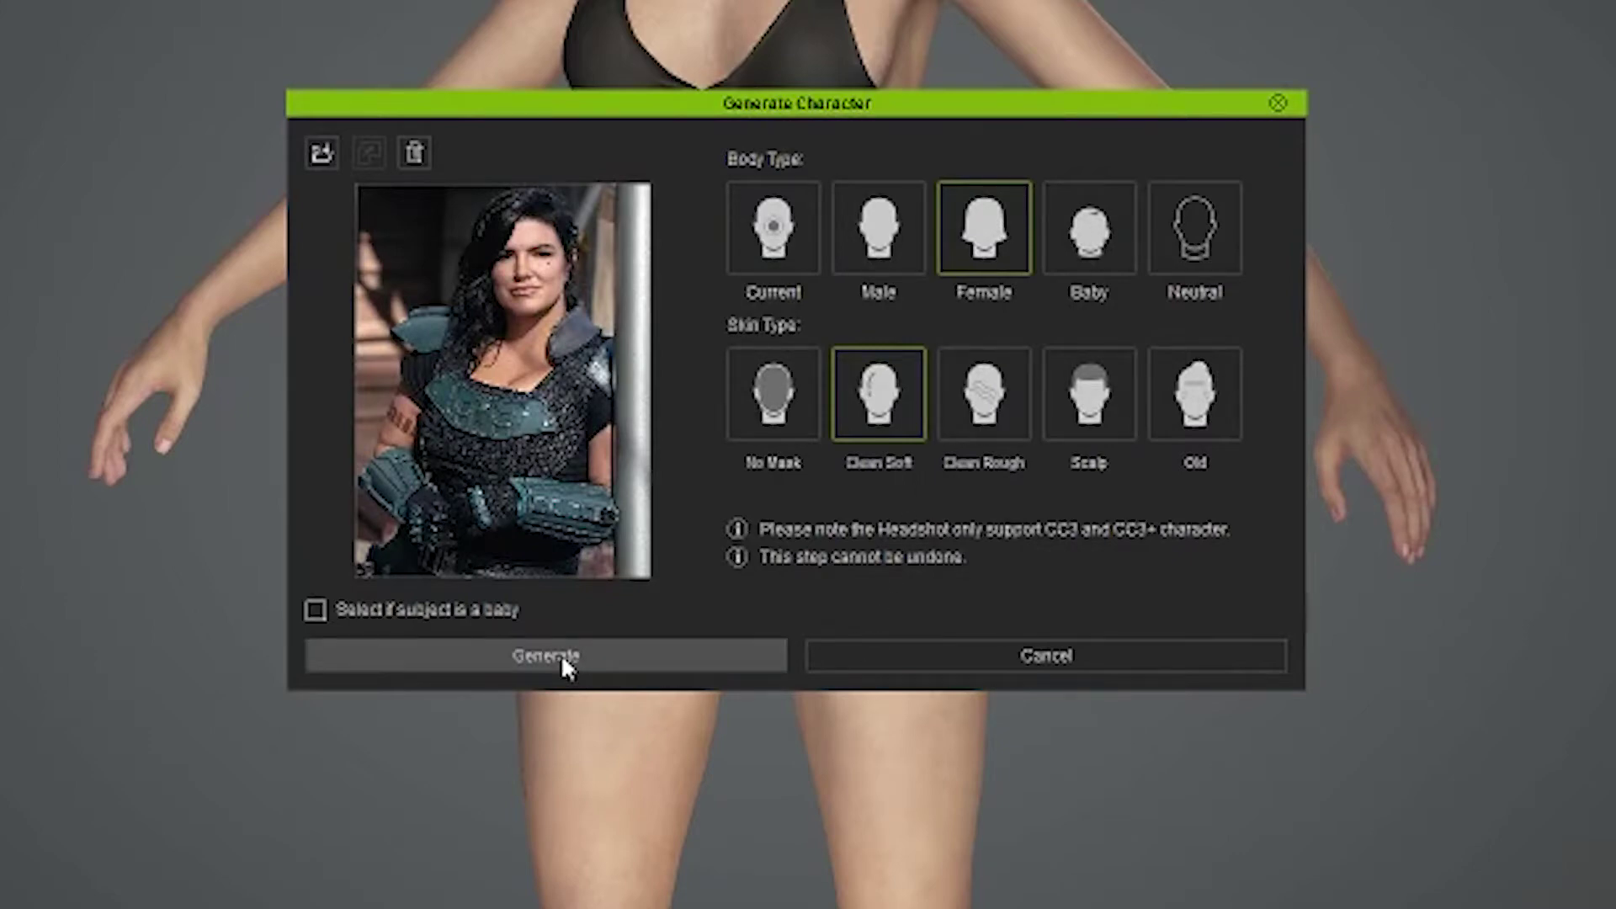
click(561, 653)
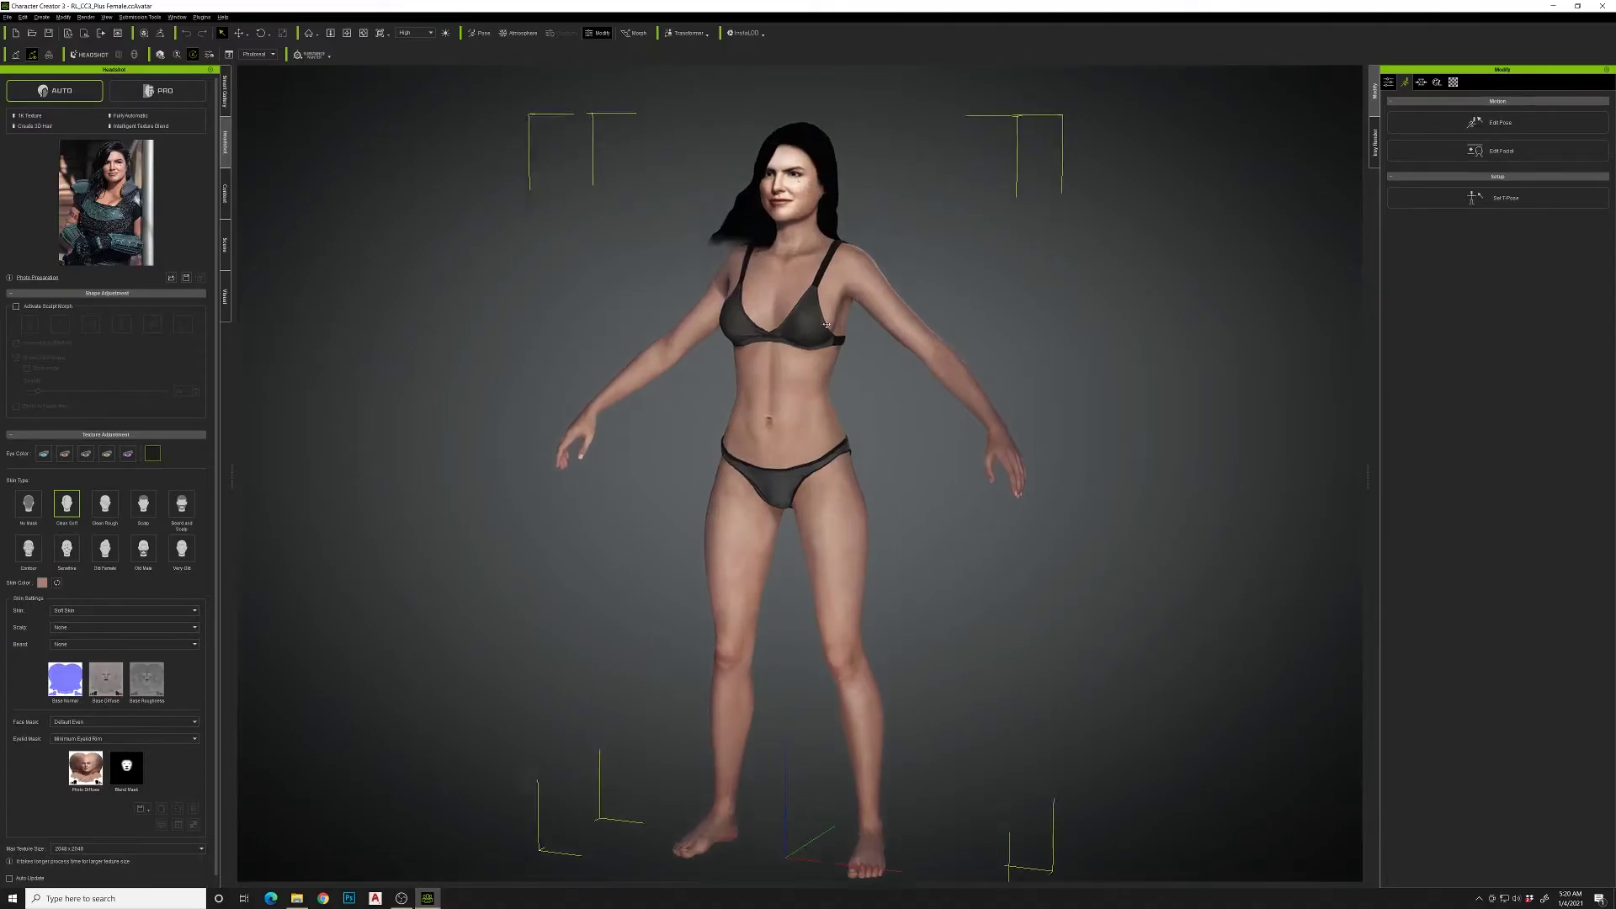
Step: Delete the generated Headshot hair and put the Ciara Hair preset on the character instead
scroll(827, 324, up, 5)
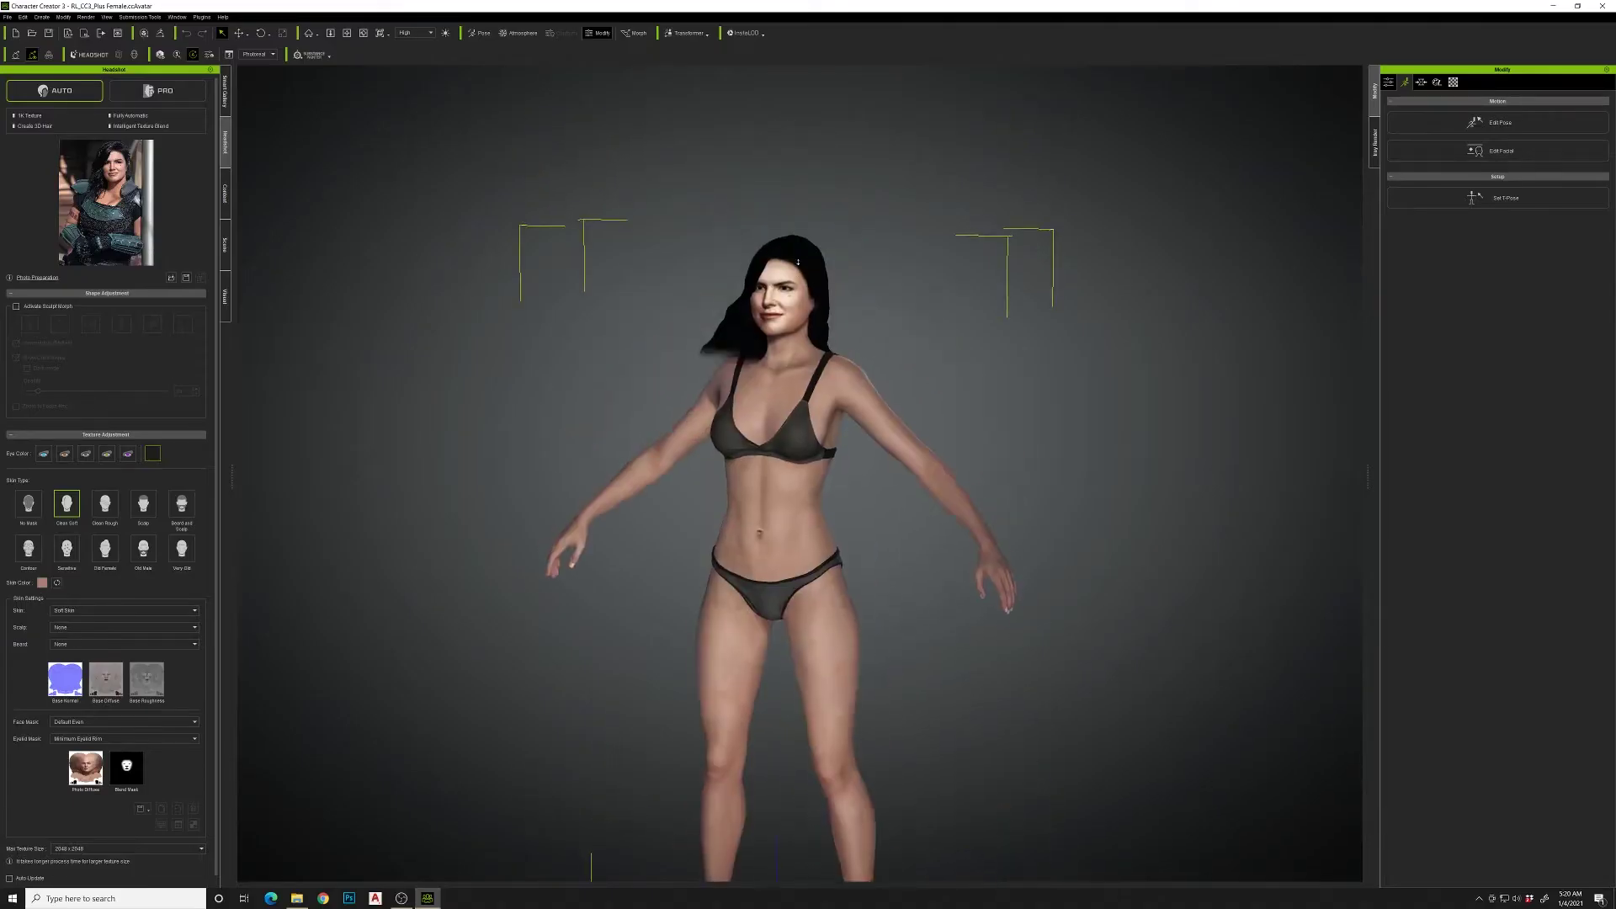
scroll(805, 451, up, 4)
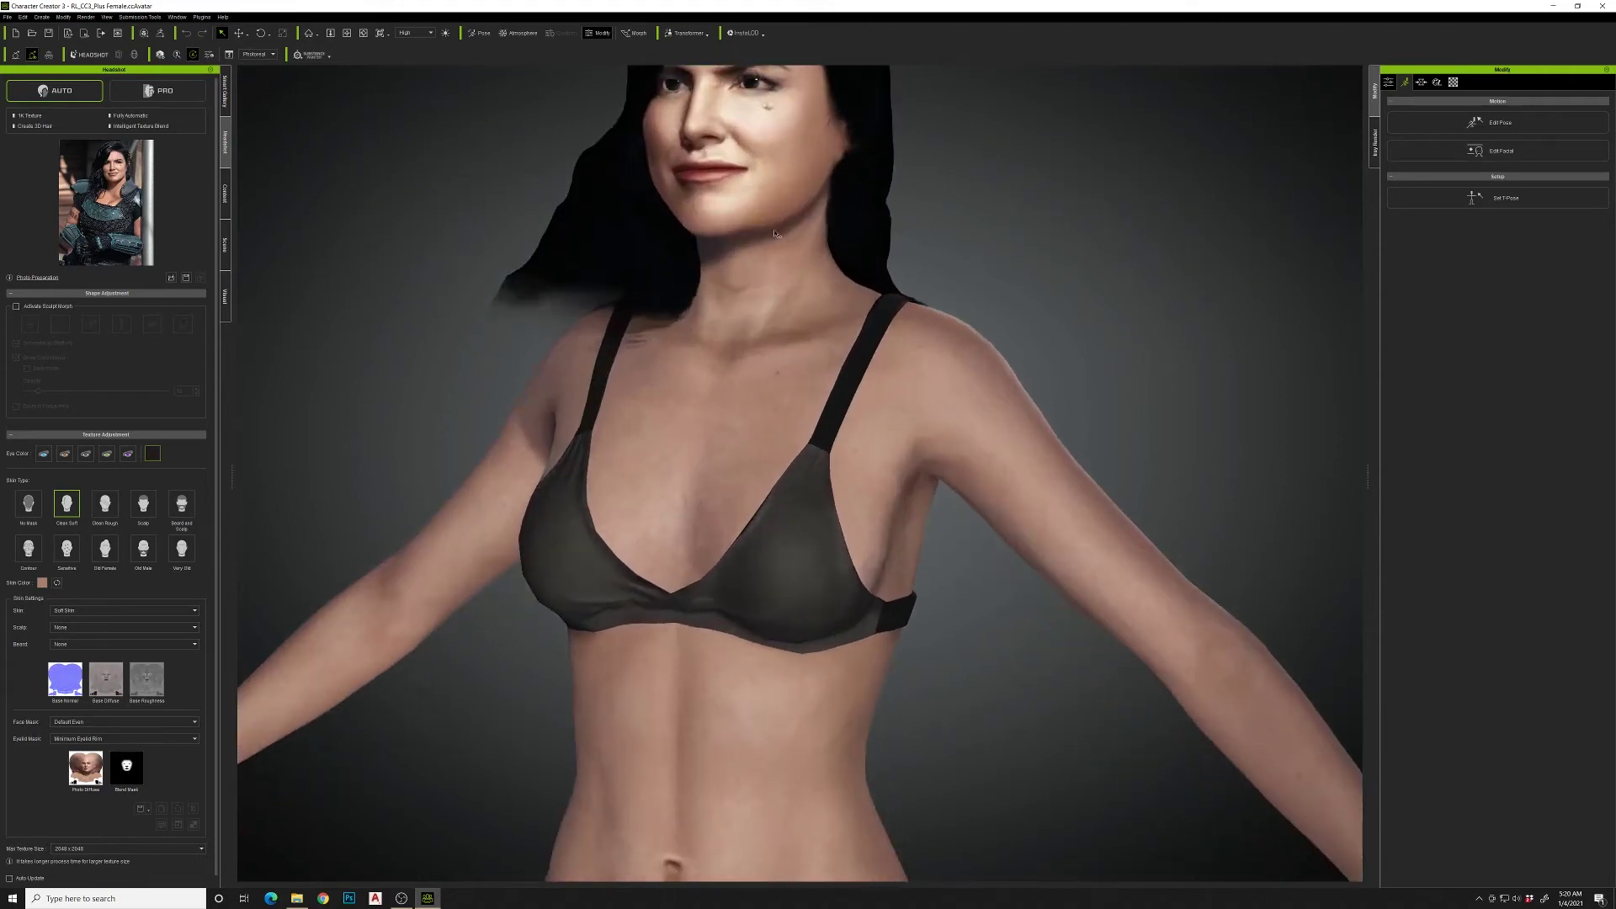
scroll(767, 406, down, 3)
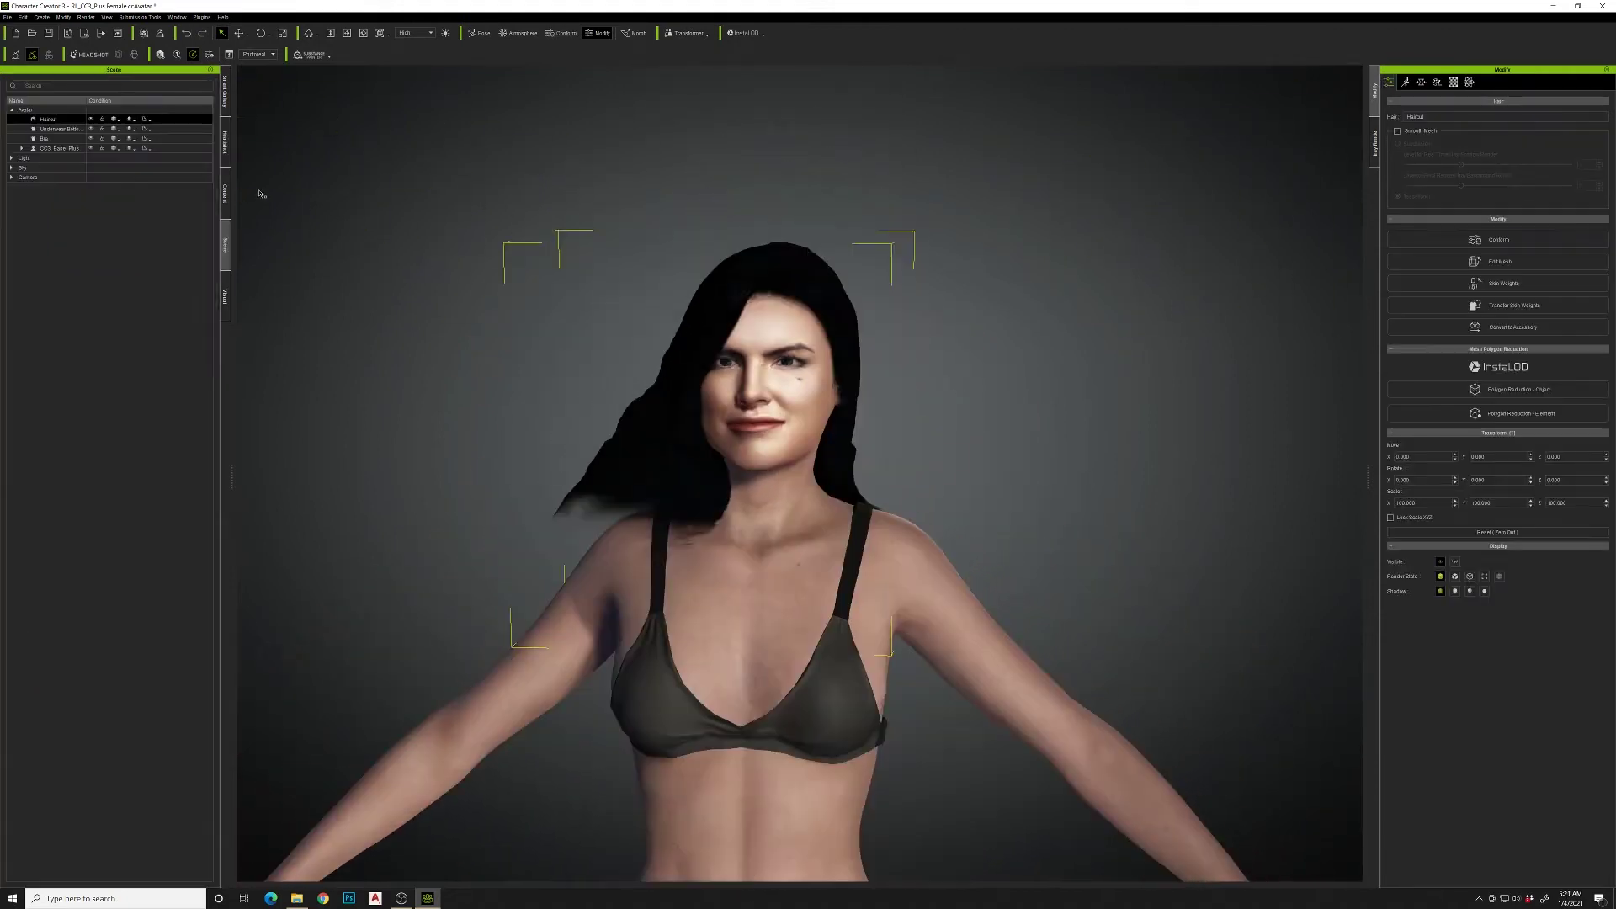
key(Delete)
drag(140, 487, 724, 277)
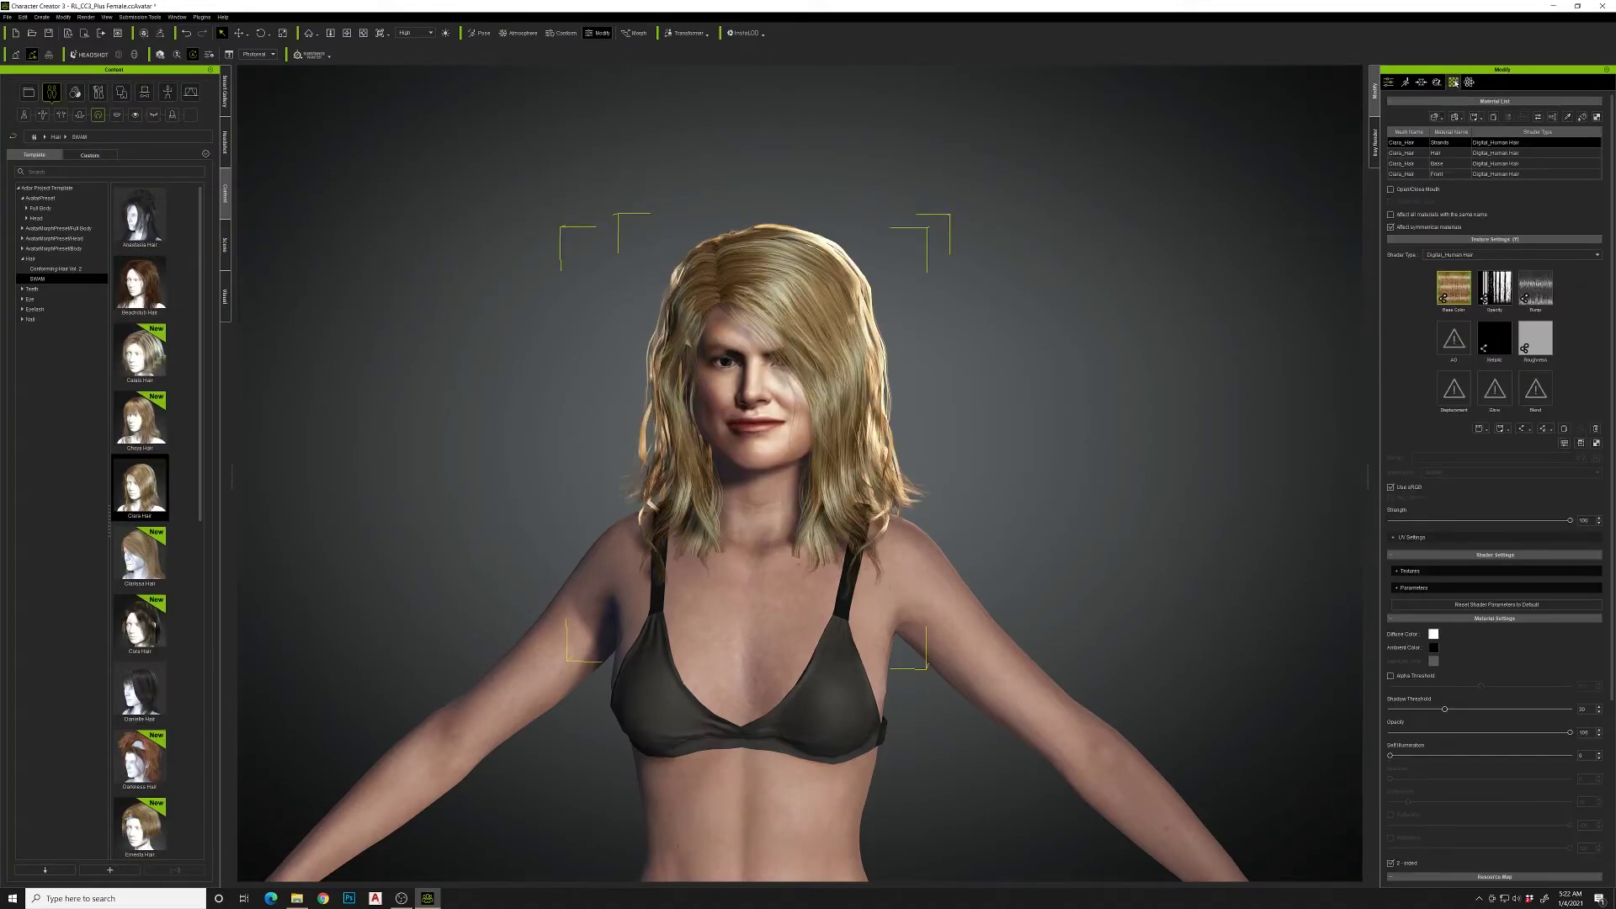
Step: Darken the Base Color texture of the hair's Strands material by lowering its brightness with Adjust Color
right_click(1459, 288)
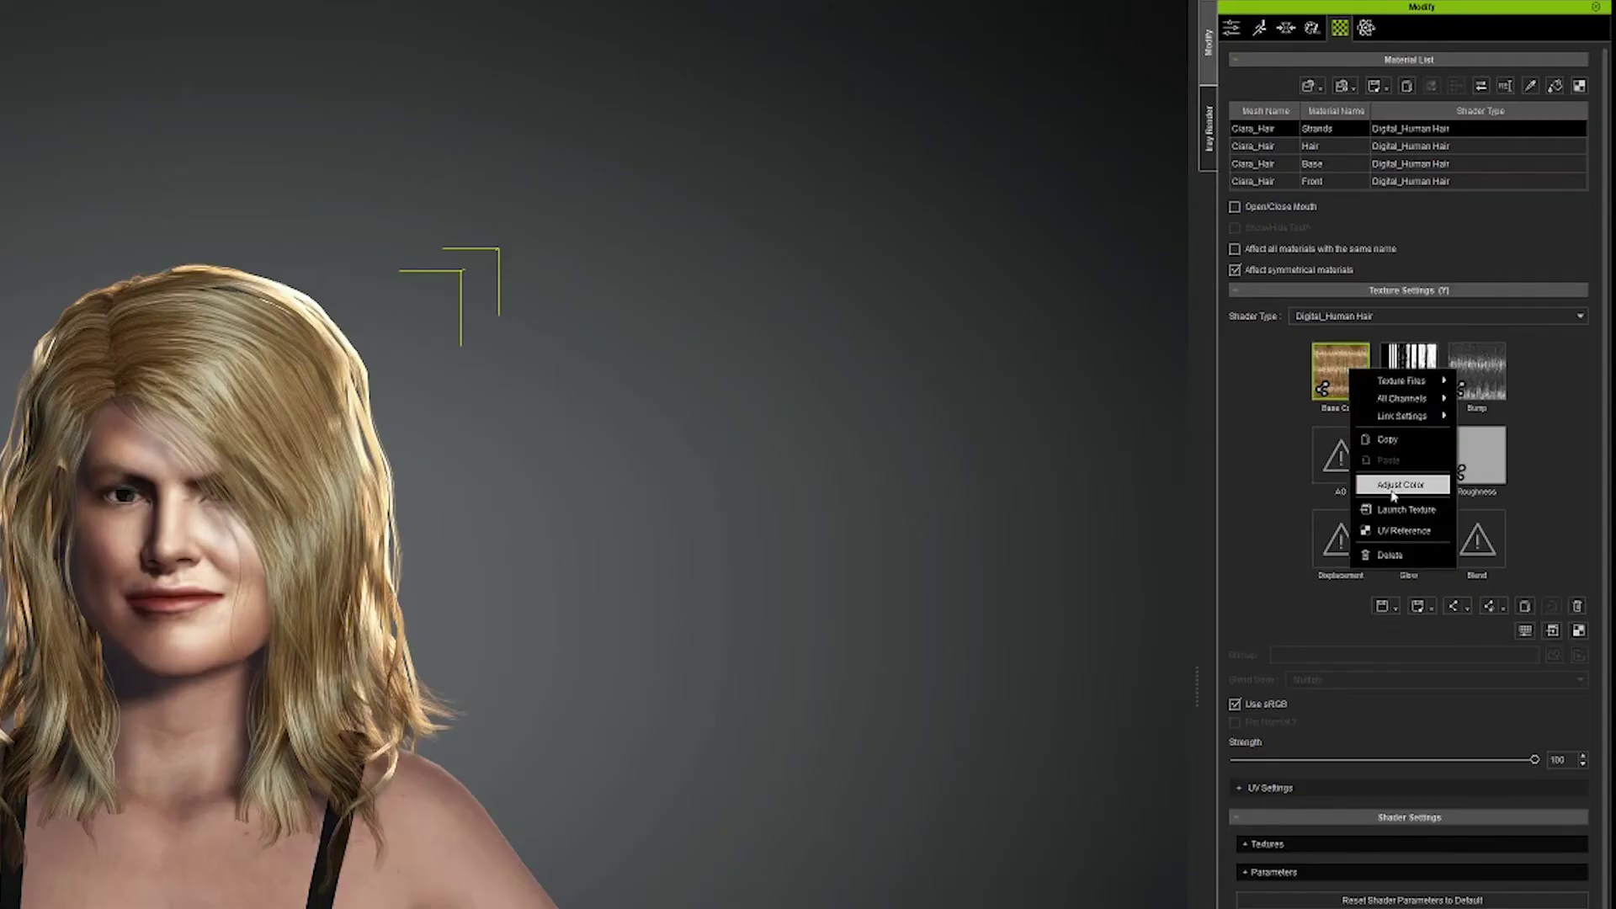
click(1485, 362)
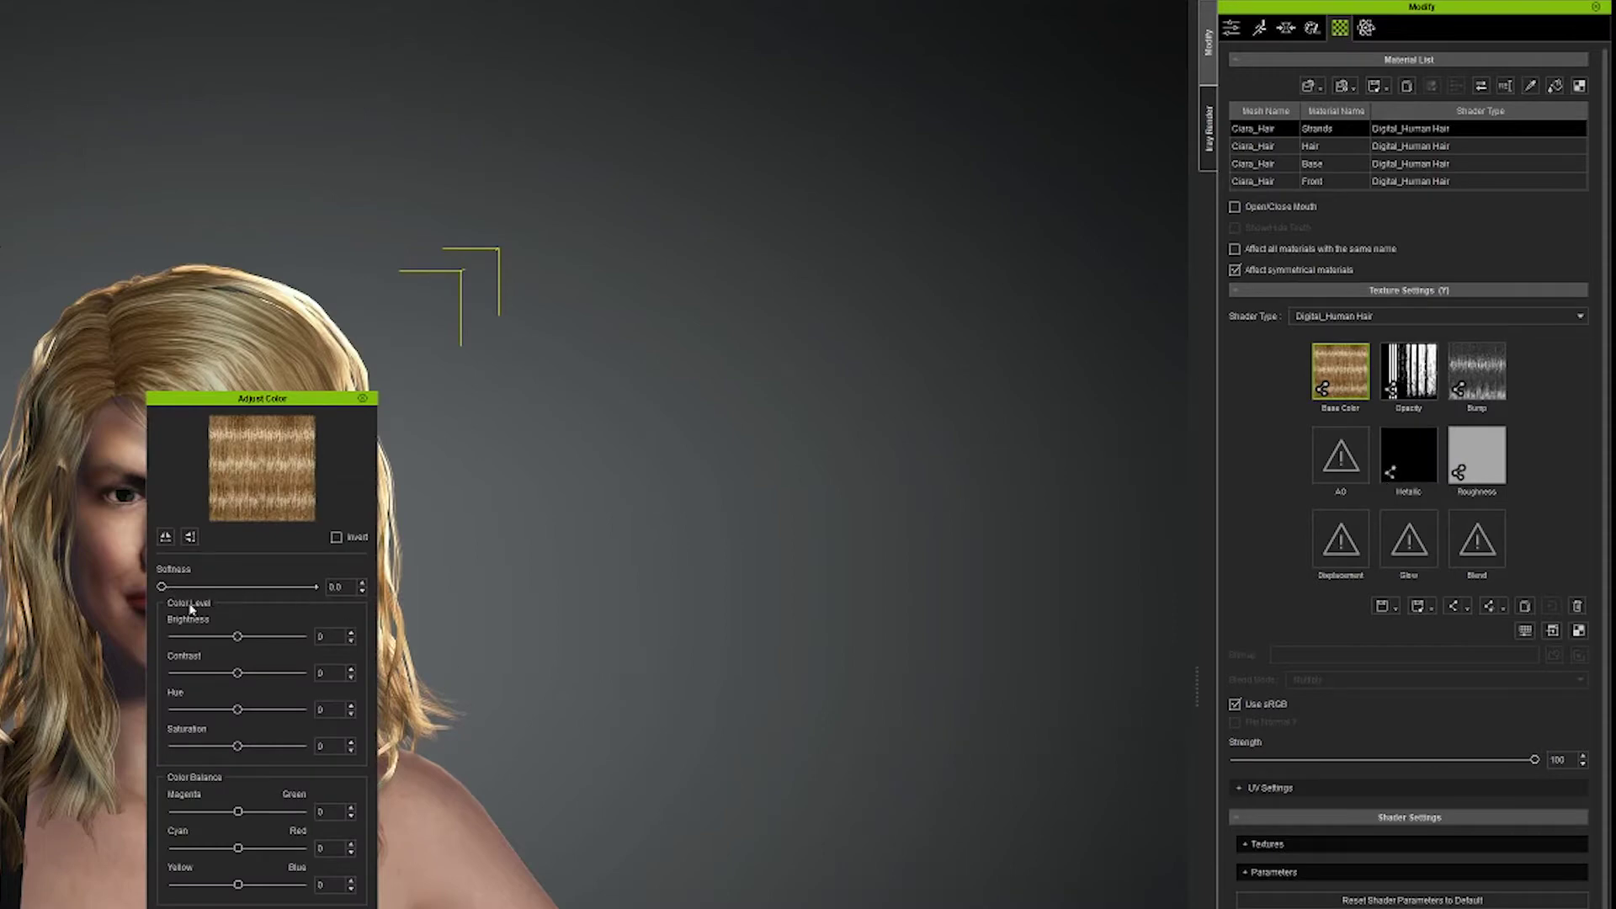
drag(239, 638, 199, 644)
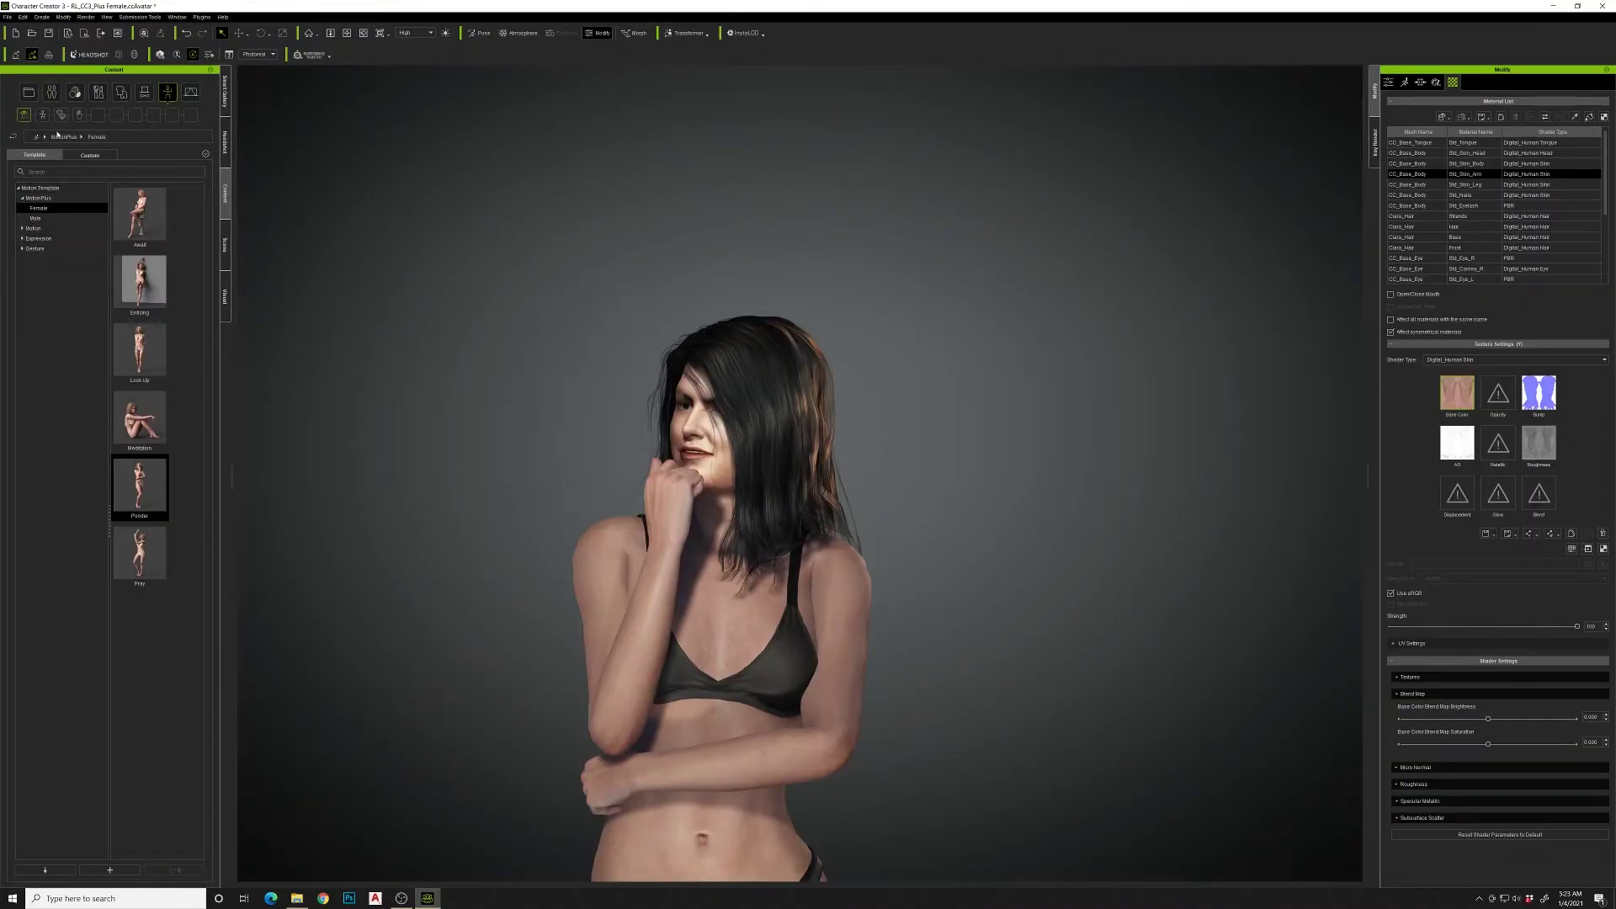
Step: Apply the Strong Female body morph preset to the character
double_click(136, 758)
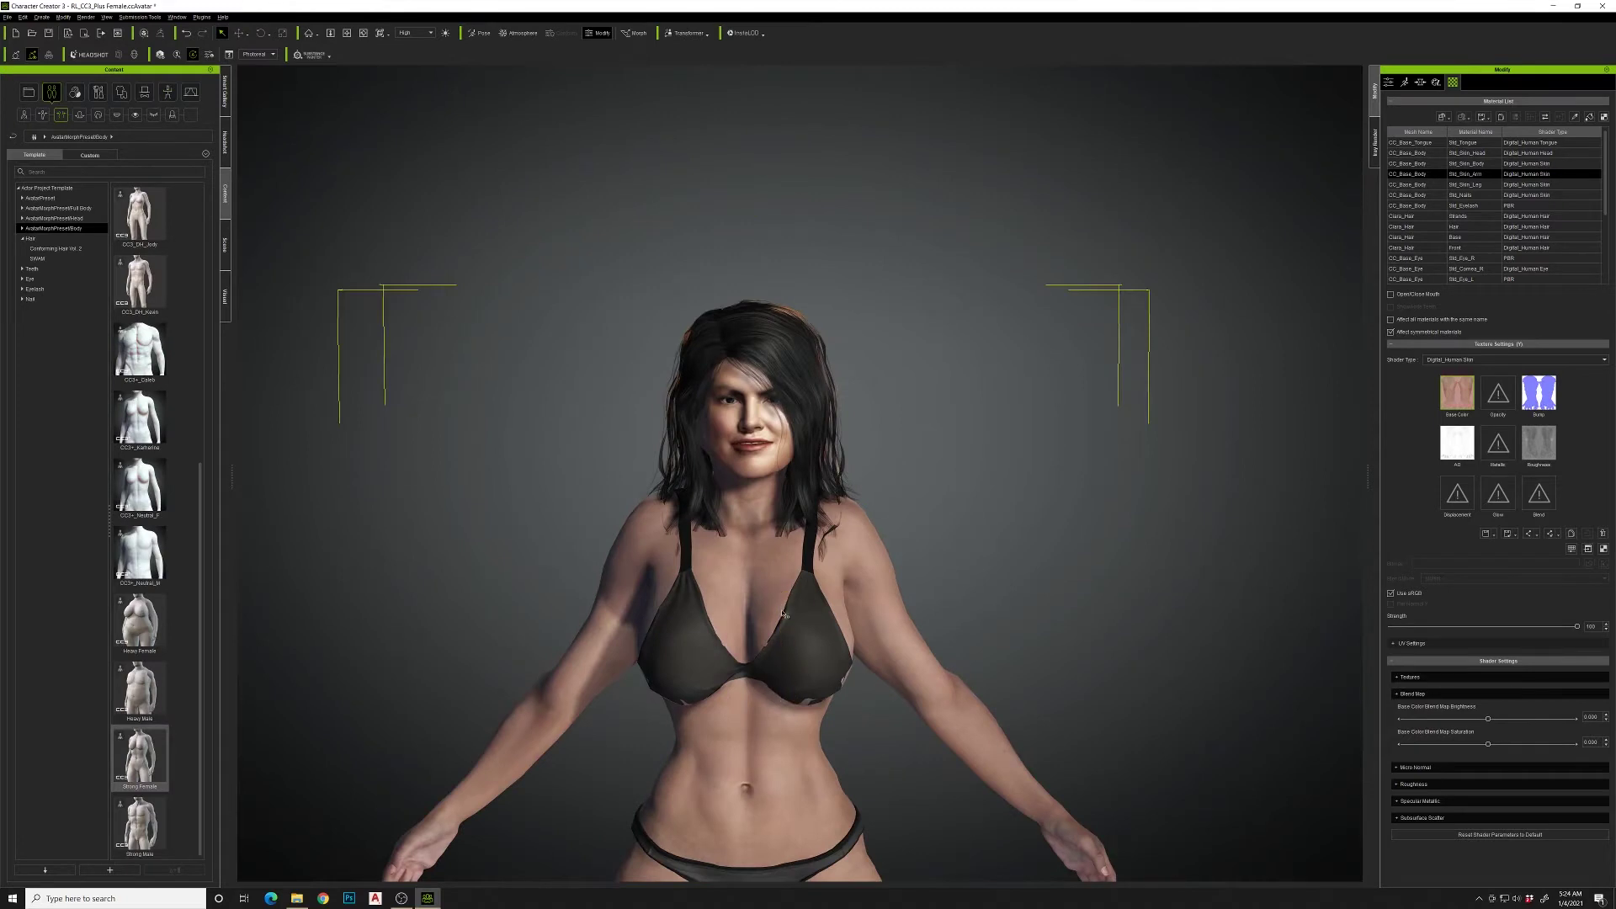
right_drag(893, 564, 741, 560)
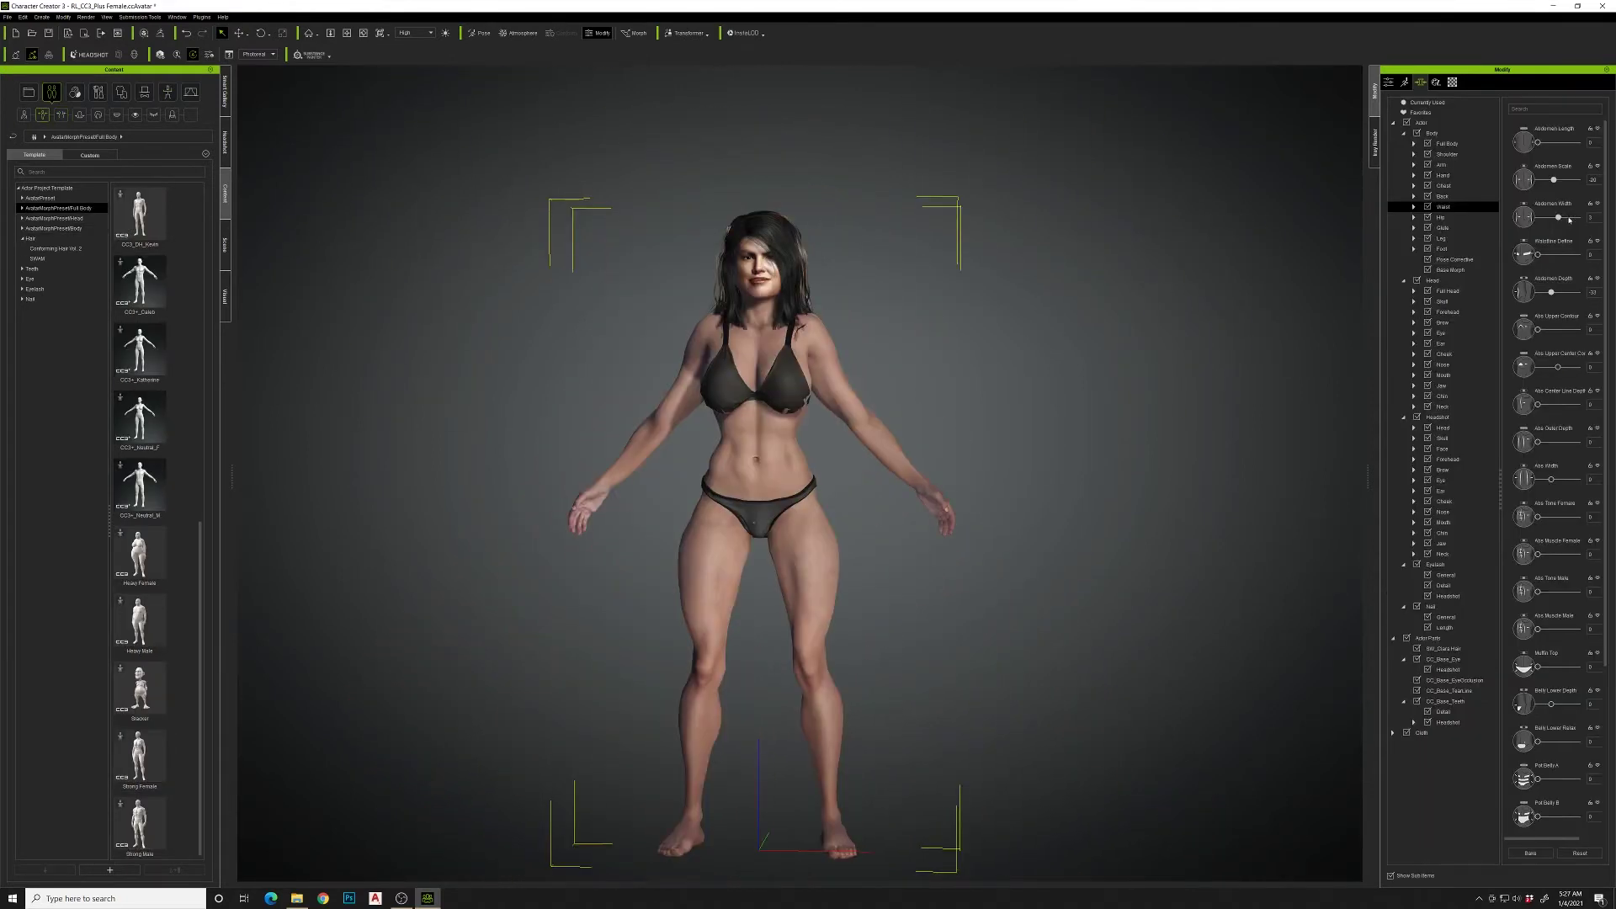
Step: Make the waist fuller by minimizing the Abdomen Width morph and raising Abs Width, Abs Tone Female, Muffin Top and the lower belly morphs
drag(1570, 219, 1536, 143)
drag(1551, 479, 1561, 479)
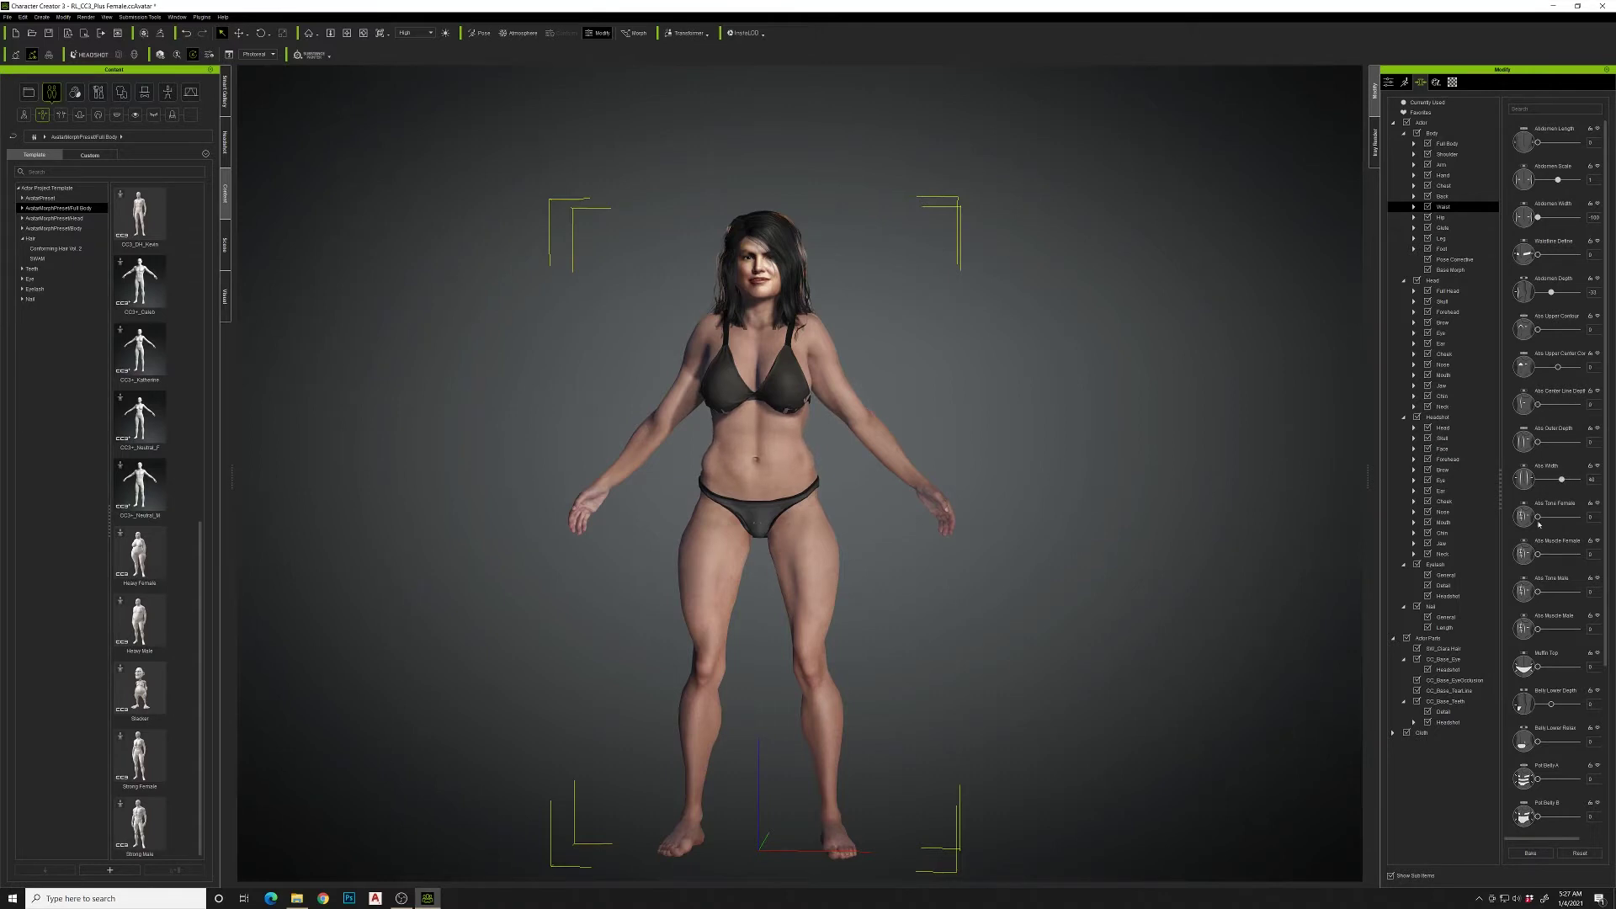
drag(1538, 667, 1570, 704)
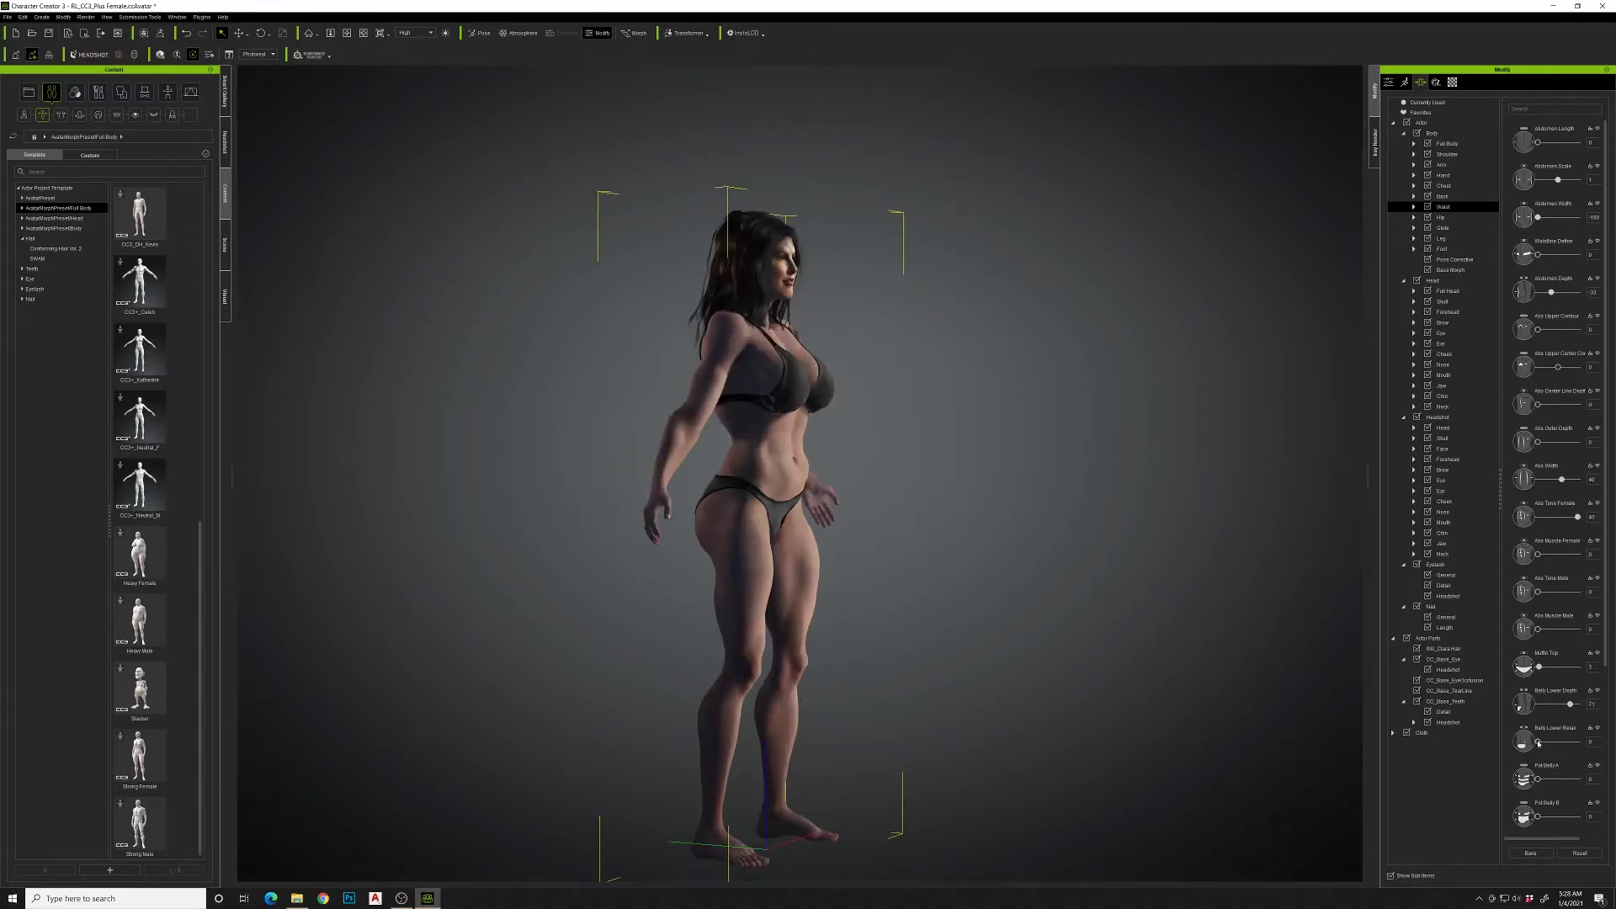
drag(1539, 743, 1550, 746)
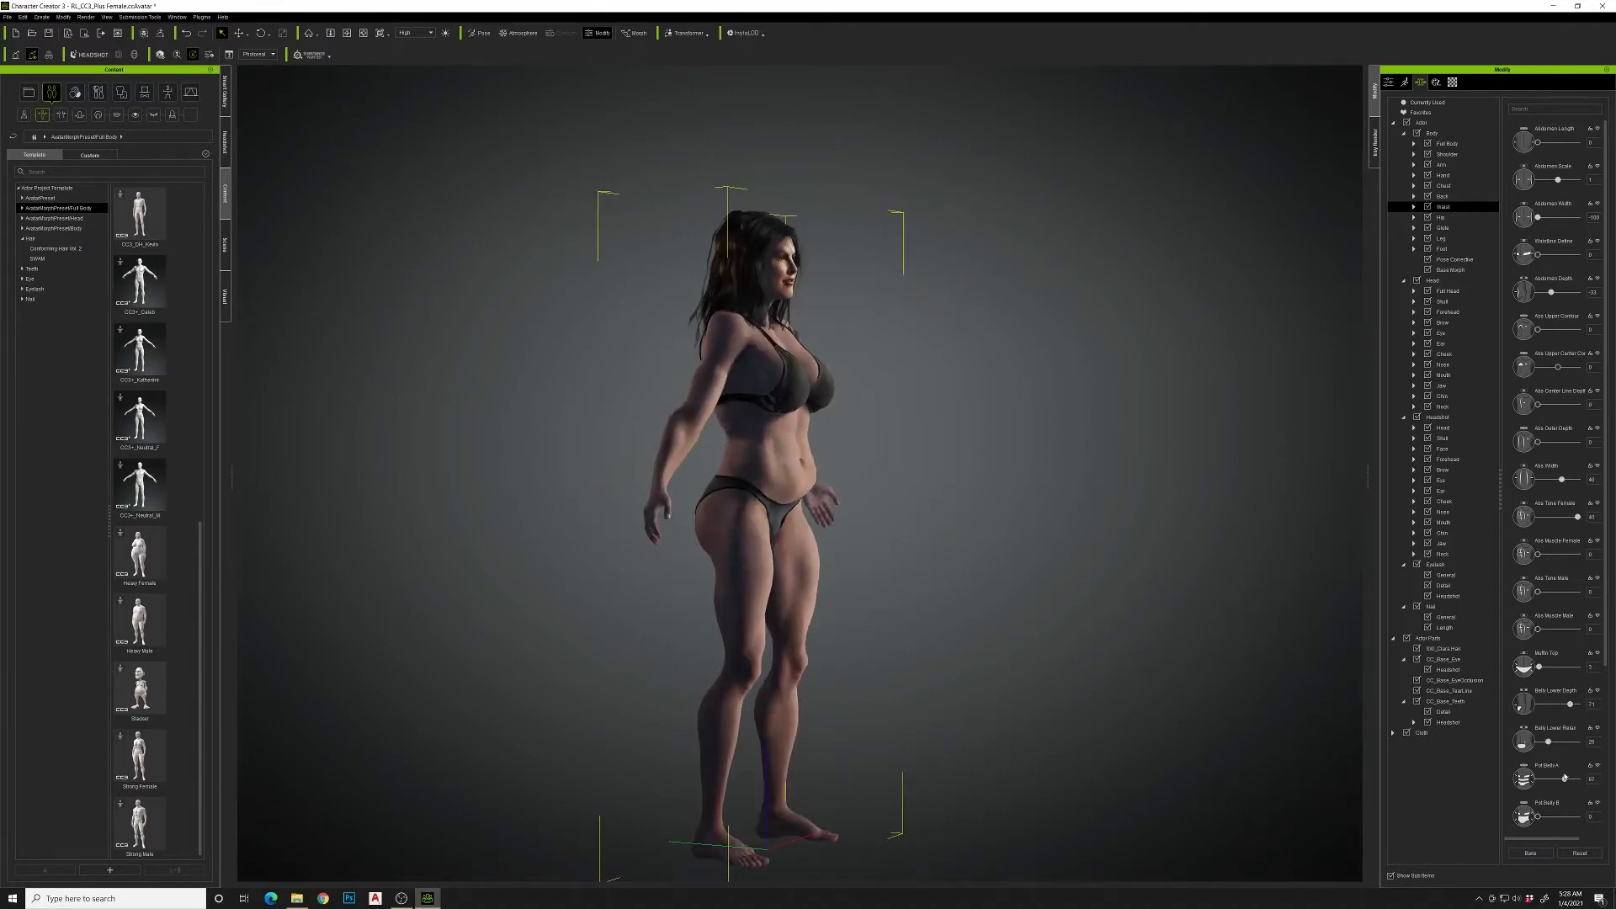
scroll(1549, 746, down, 2)
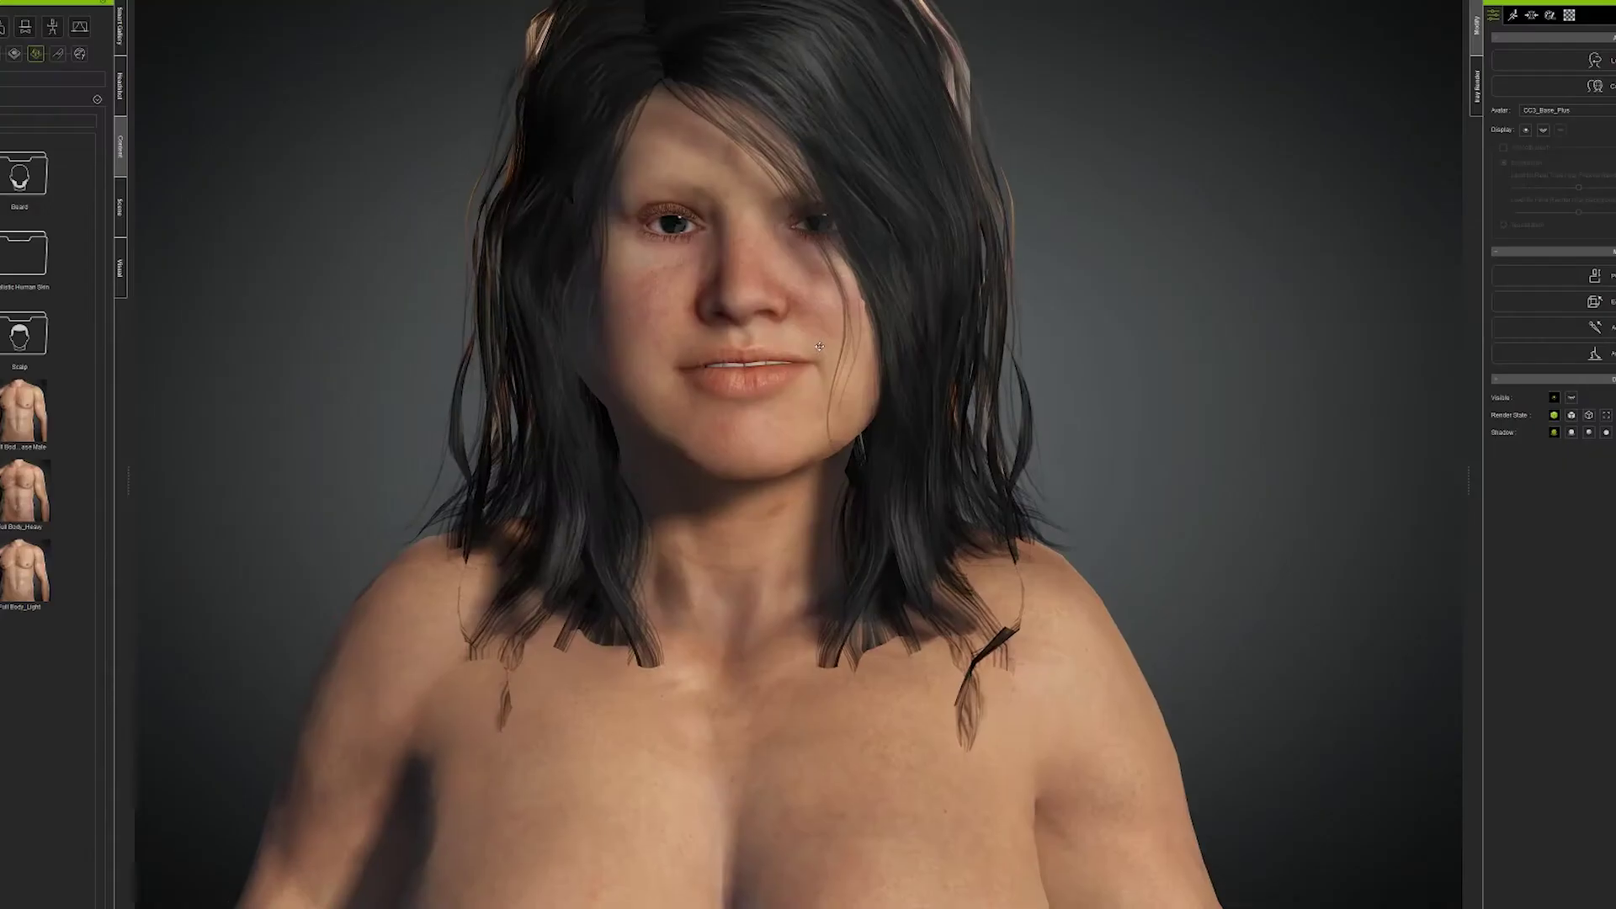
middle_drag(819, 346, 883, 404)
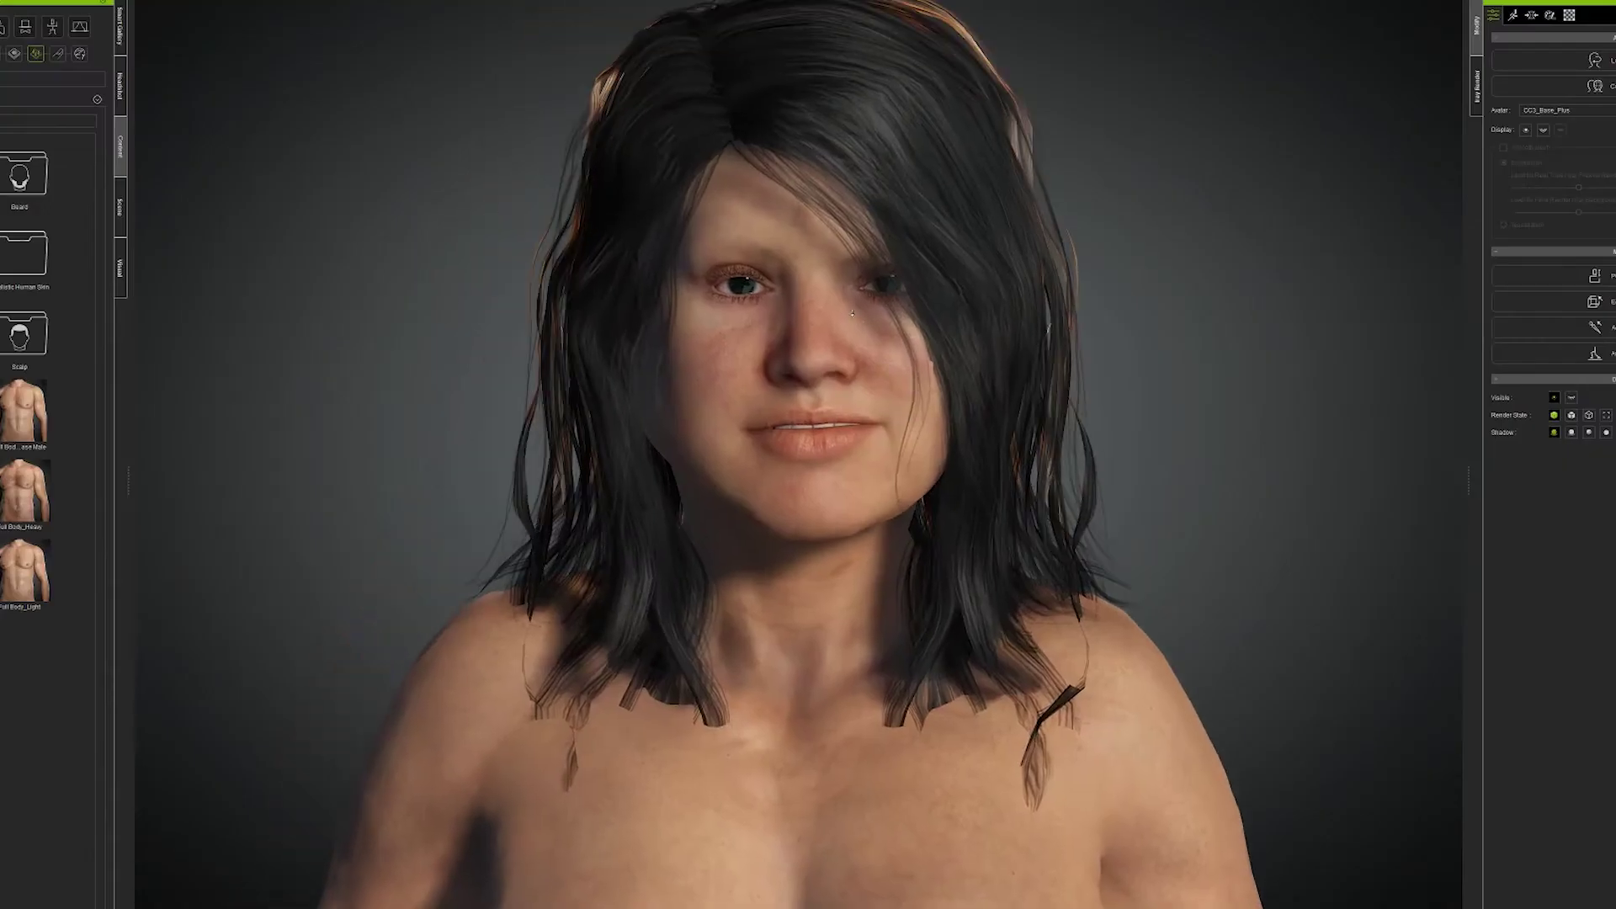
right_drag(883, 404, 852, 314)
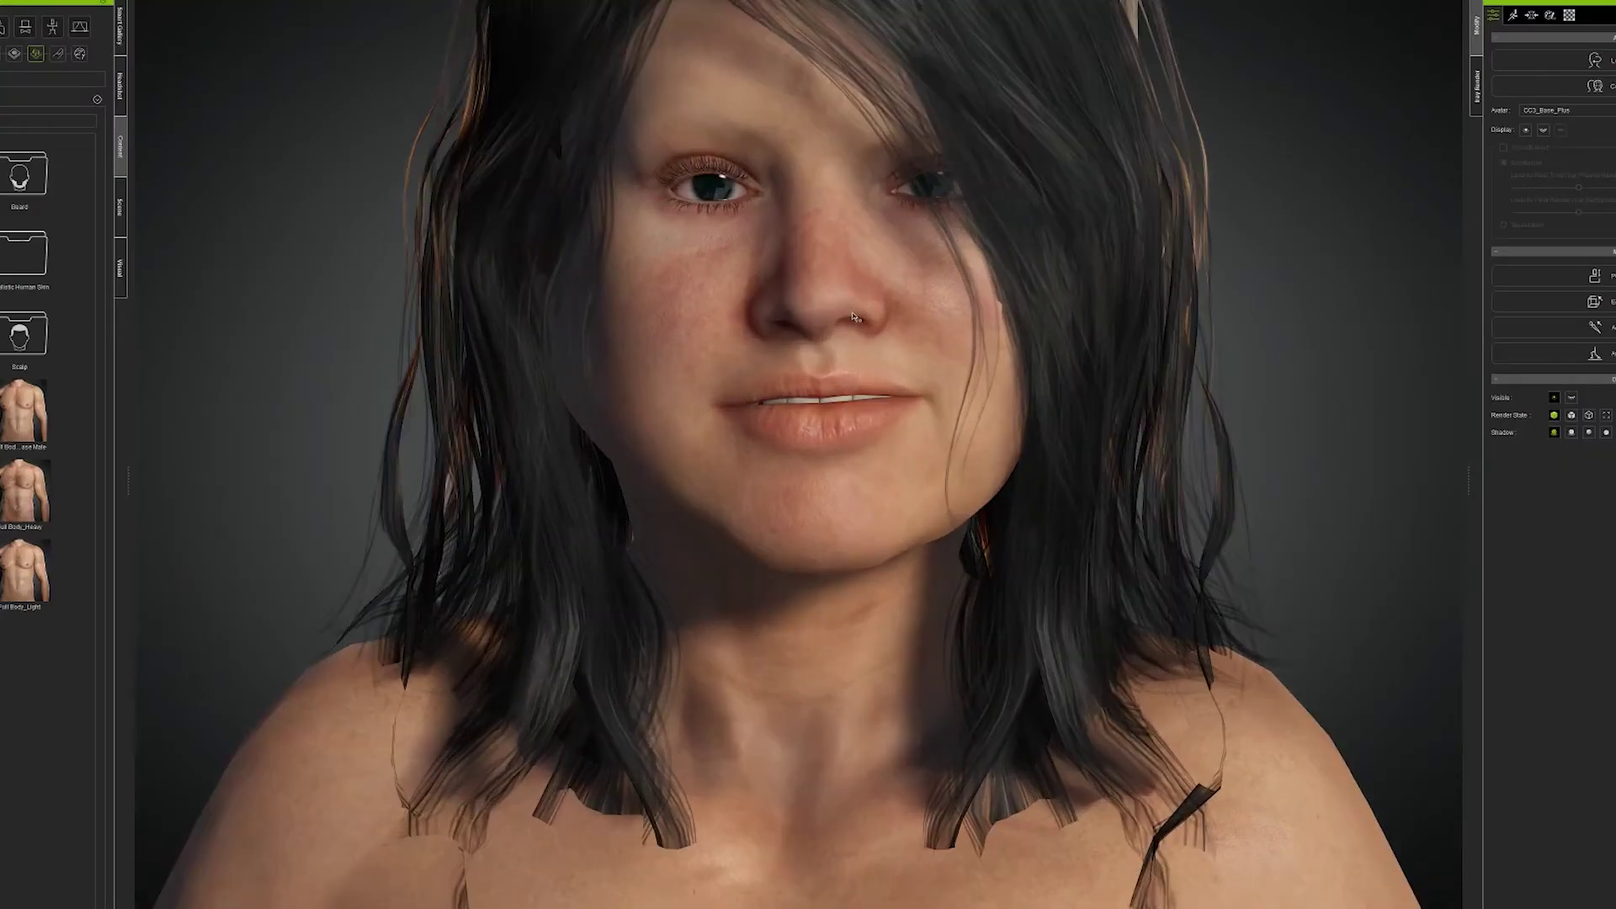
scroll(853, 319, down, 4)
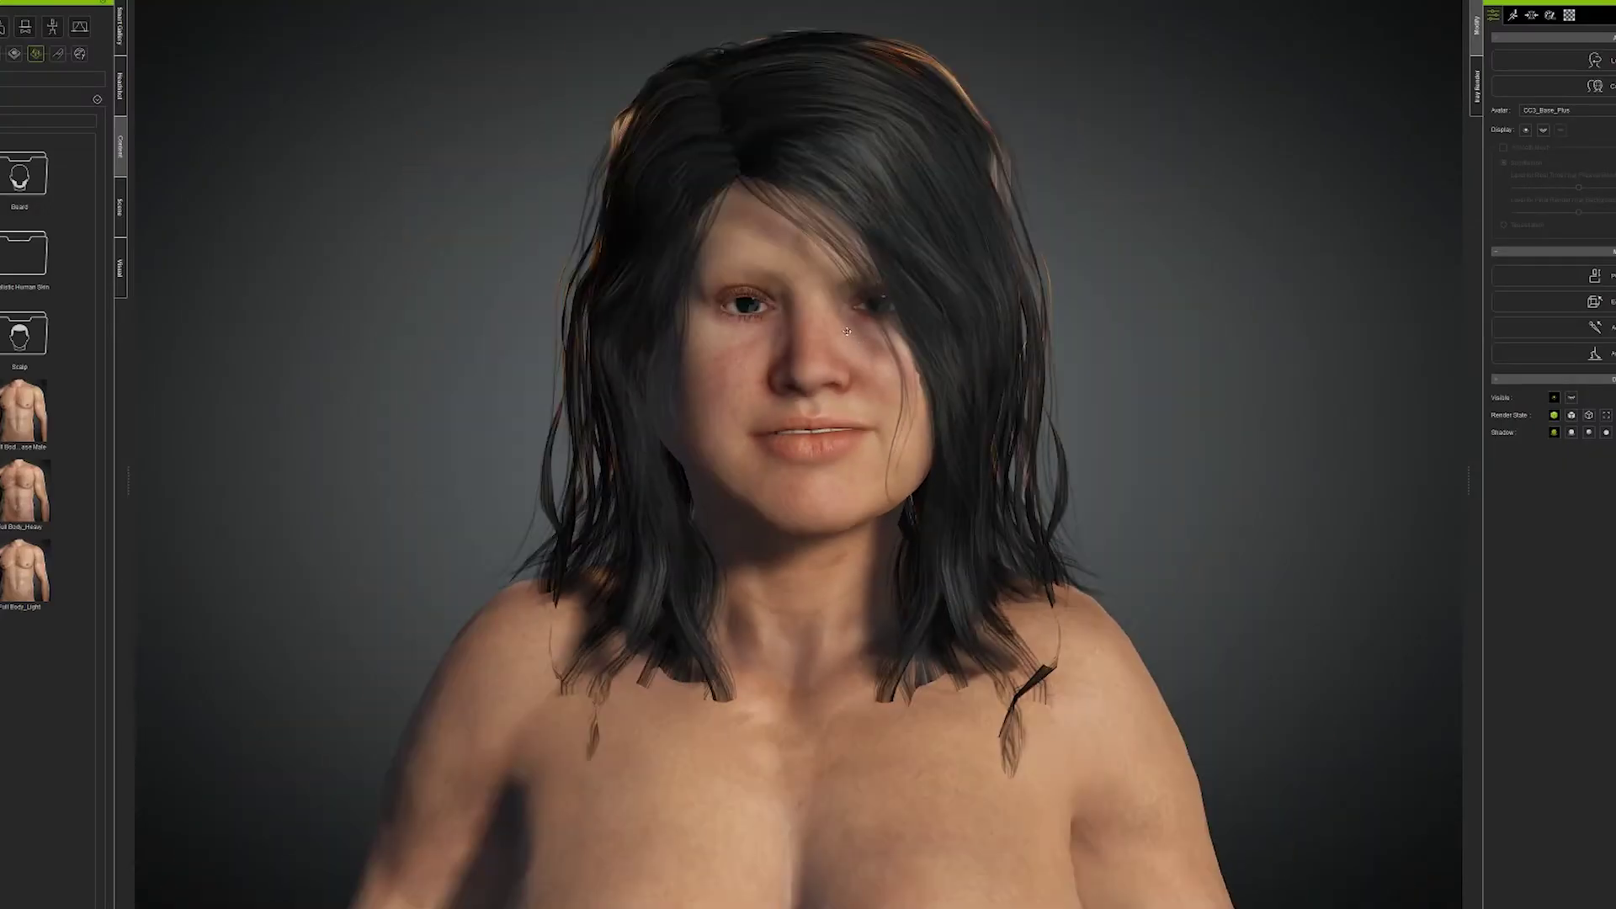
scroll(846, 331, down, 3)
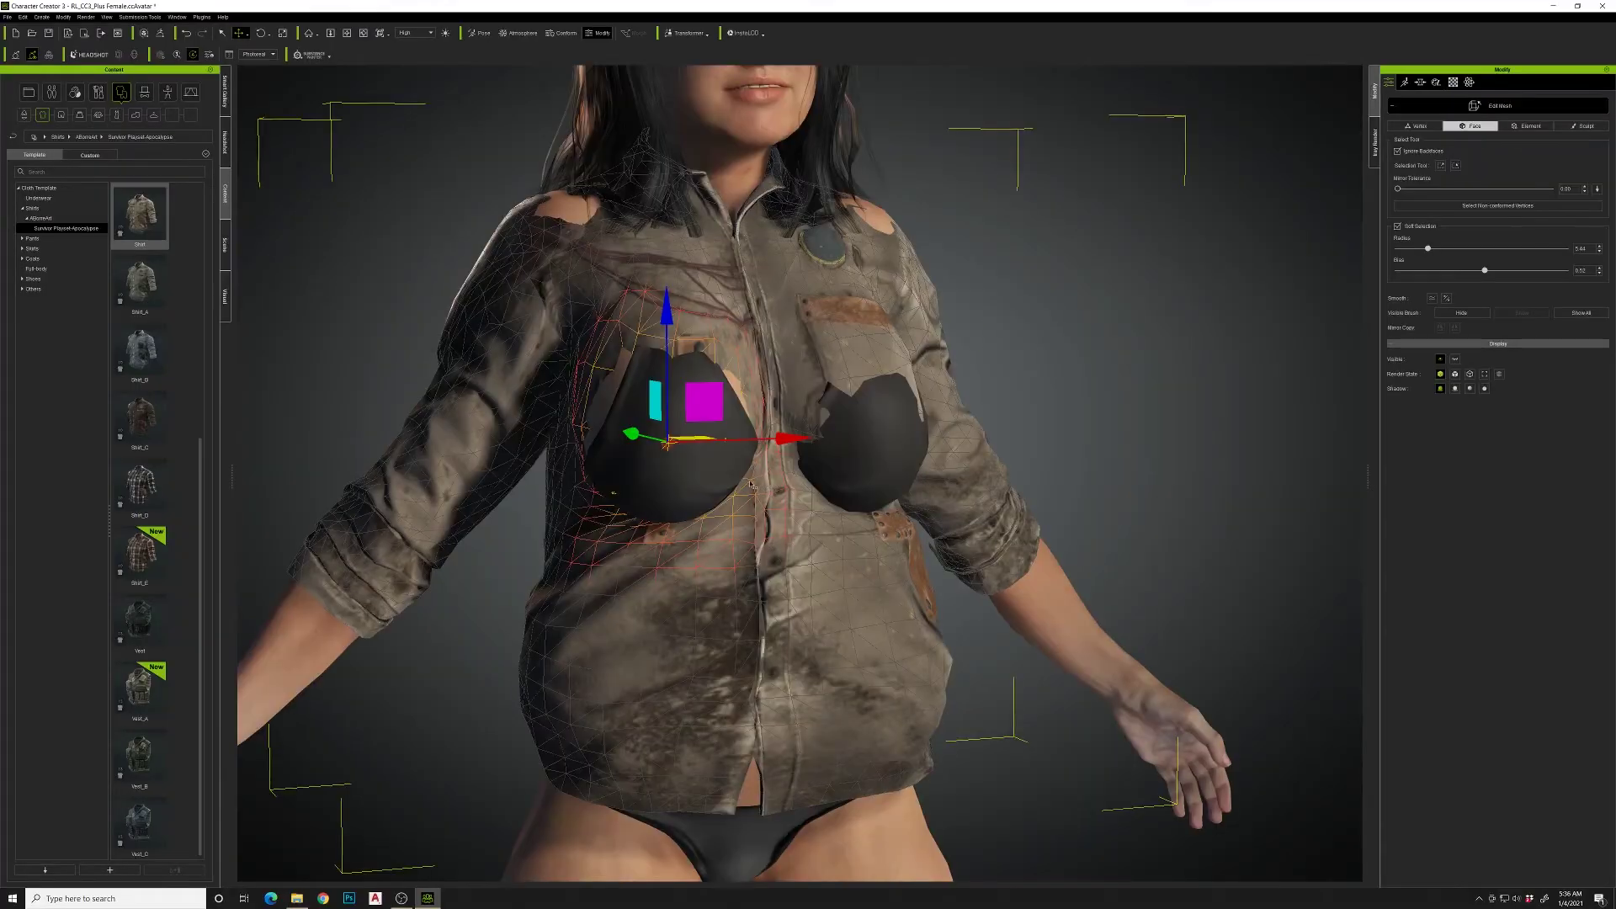
Step: Move shirt mesh faces around and below both sides of the chest with soft selection so the fabric covers the bra
right_drag(741, 465, 729, 463)
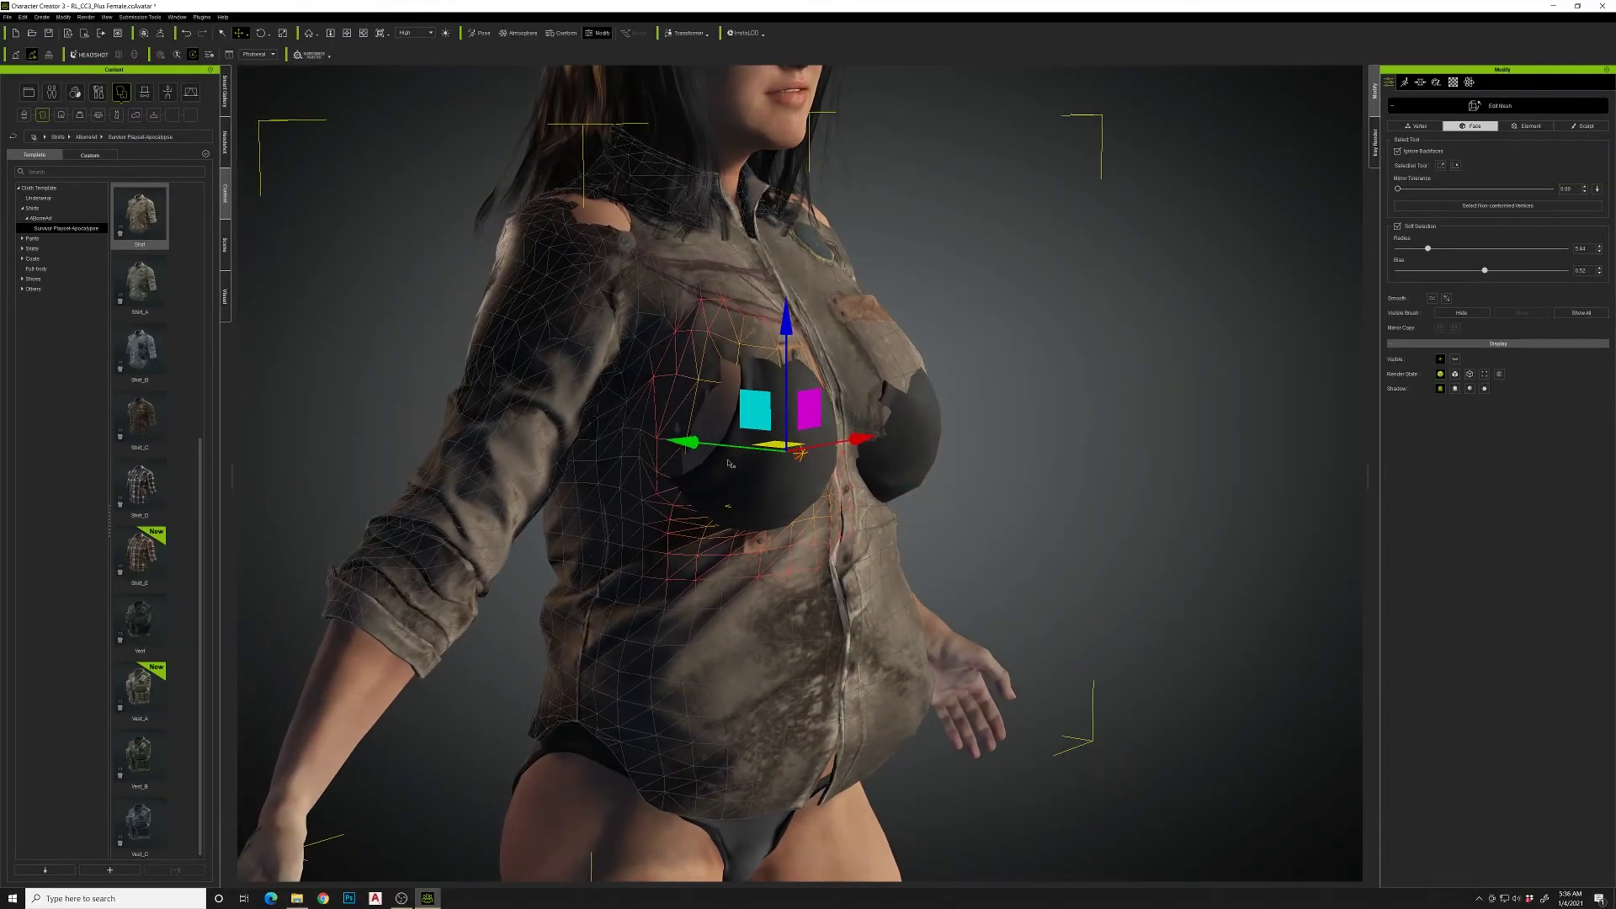
drag(722, 449, 742, 534)
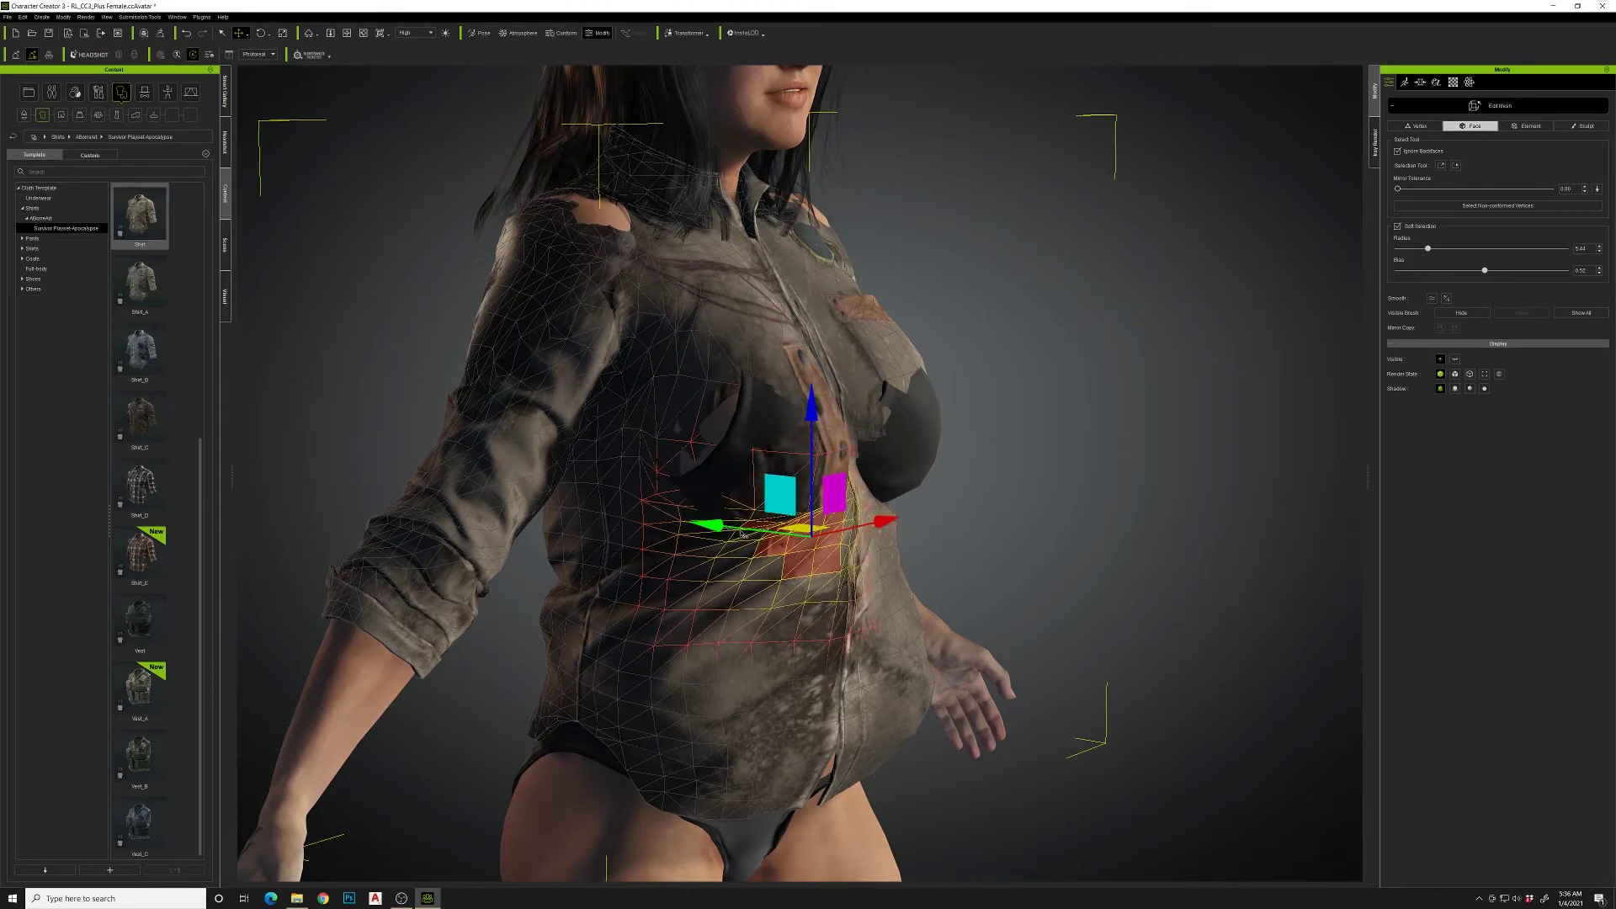
scroll(858, 508, up, 2)
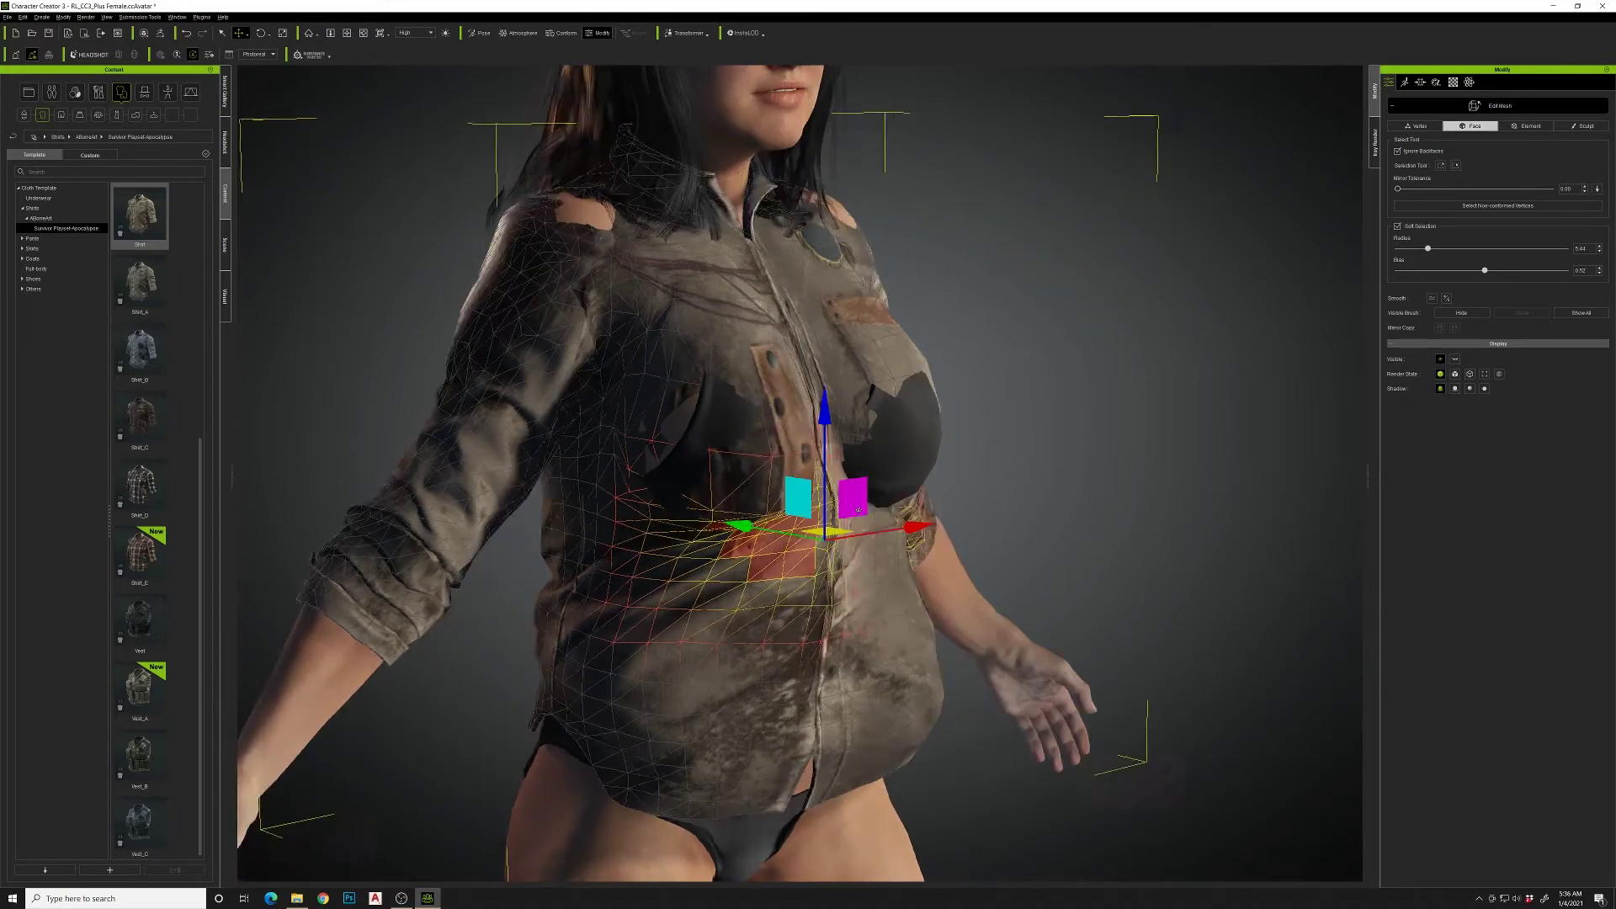
right_drag(858, 509, 686, 535)
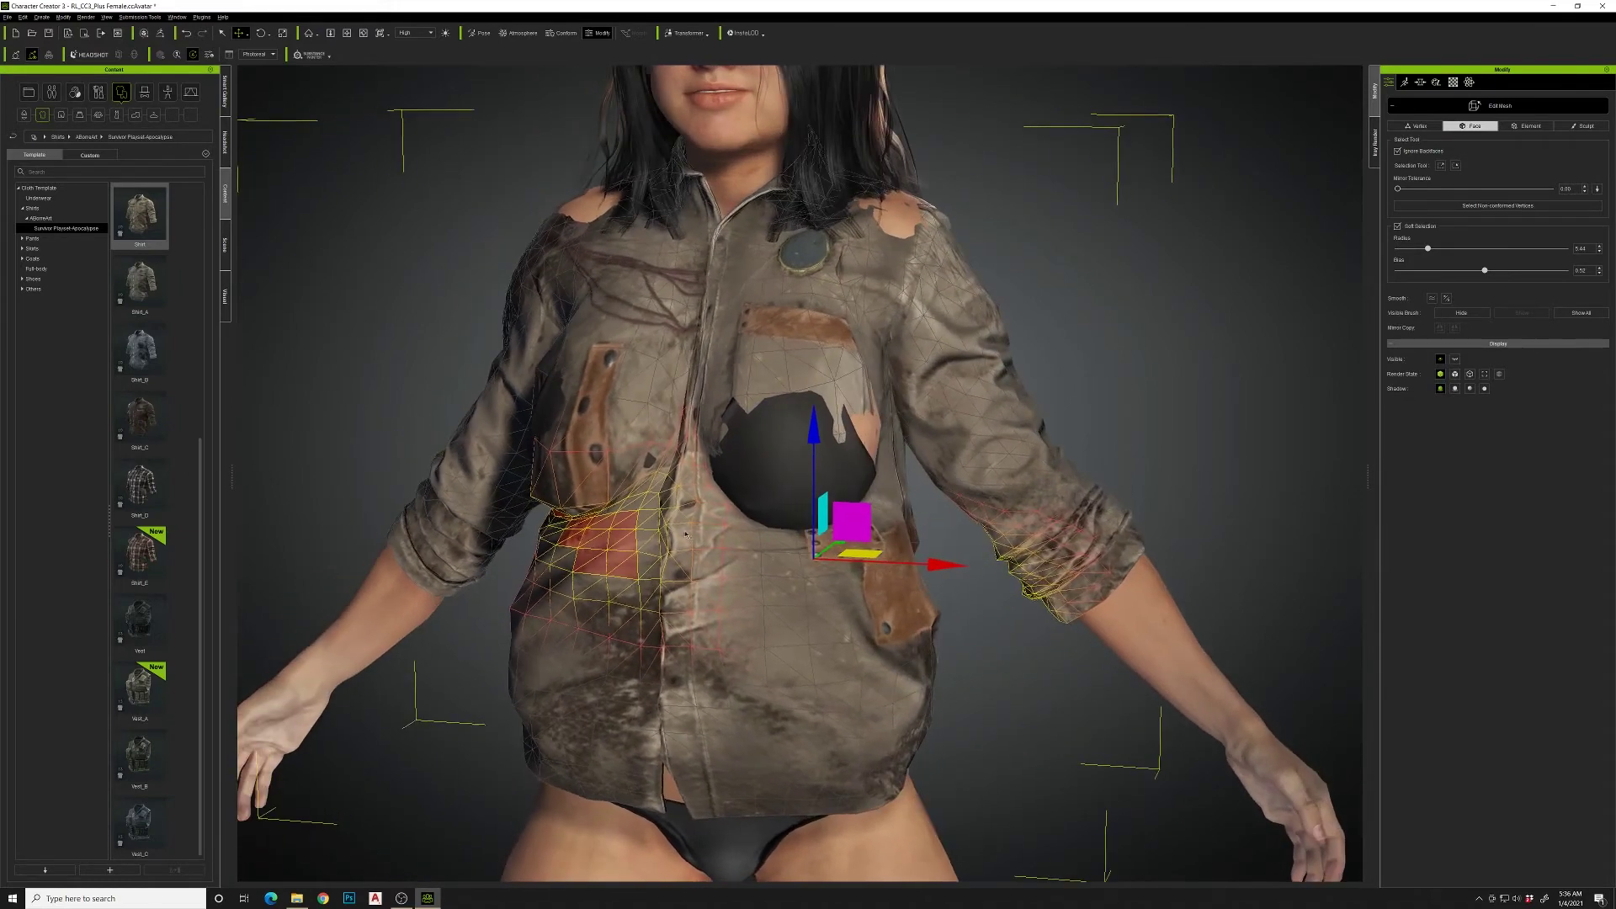
click(833, 537)
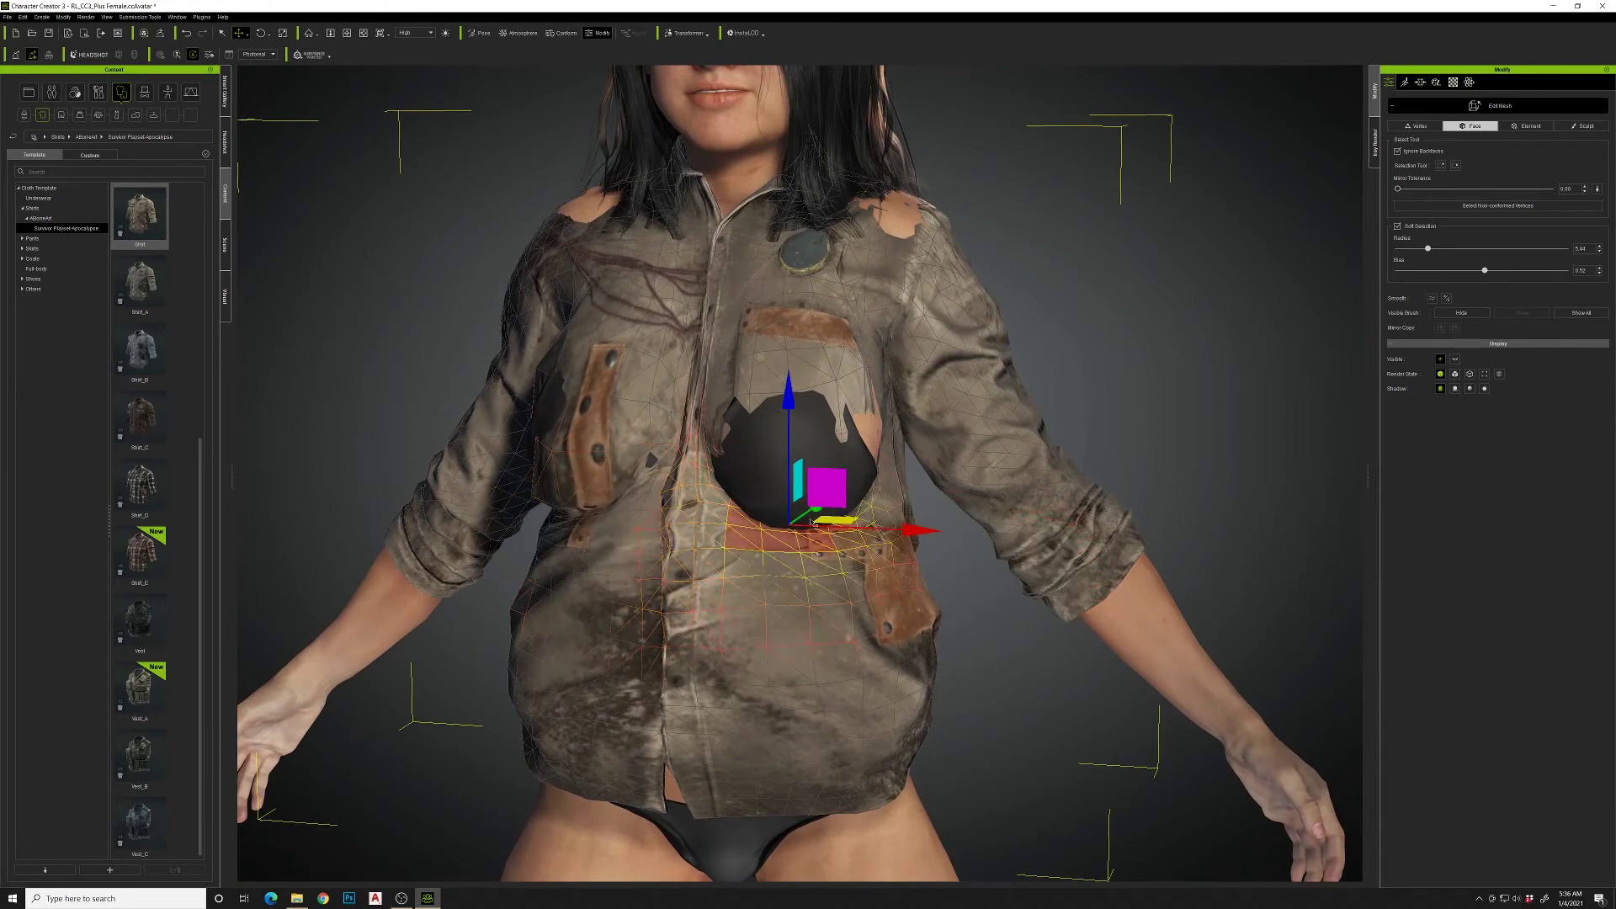
drag(805, 519, 793, 524)
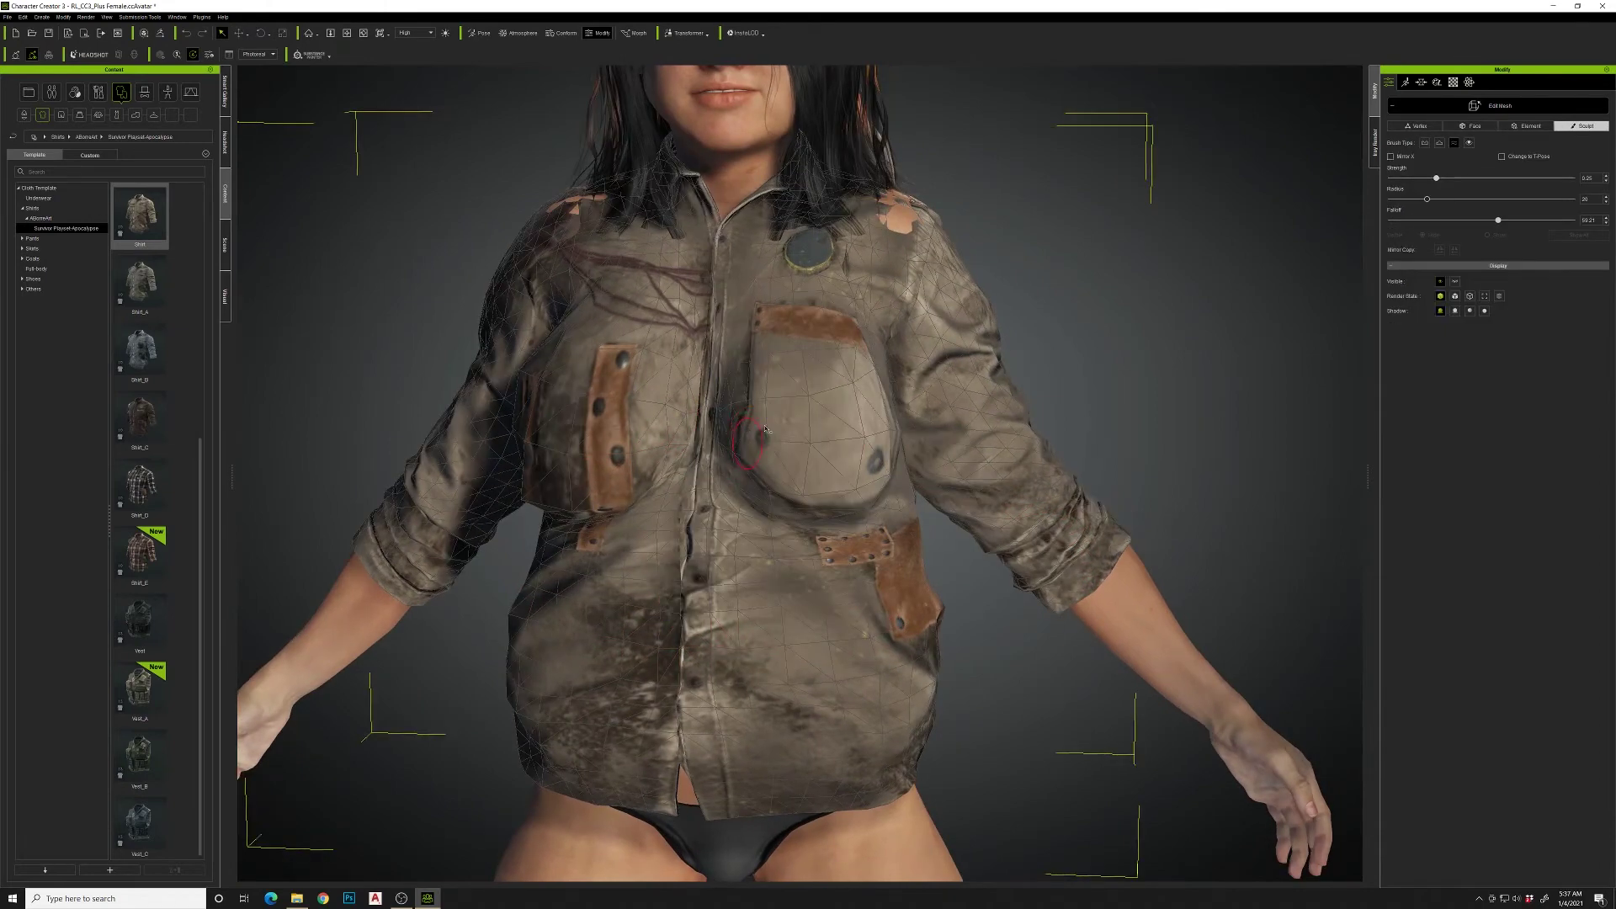
Step: Sculpt the shirt mesh around the chest pocket and button placket to even out the fabric, and leave mesh editing
mouse_move(755, 454)
mouse_down()
mouse_move(808, 504)
mouse_move(875, 462)
mouse_move(890, 440)
mouse_move(838, 358)
mouse_up()
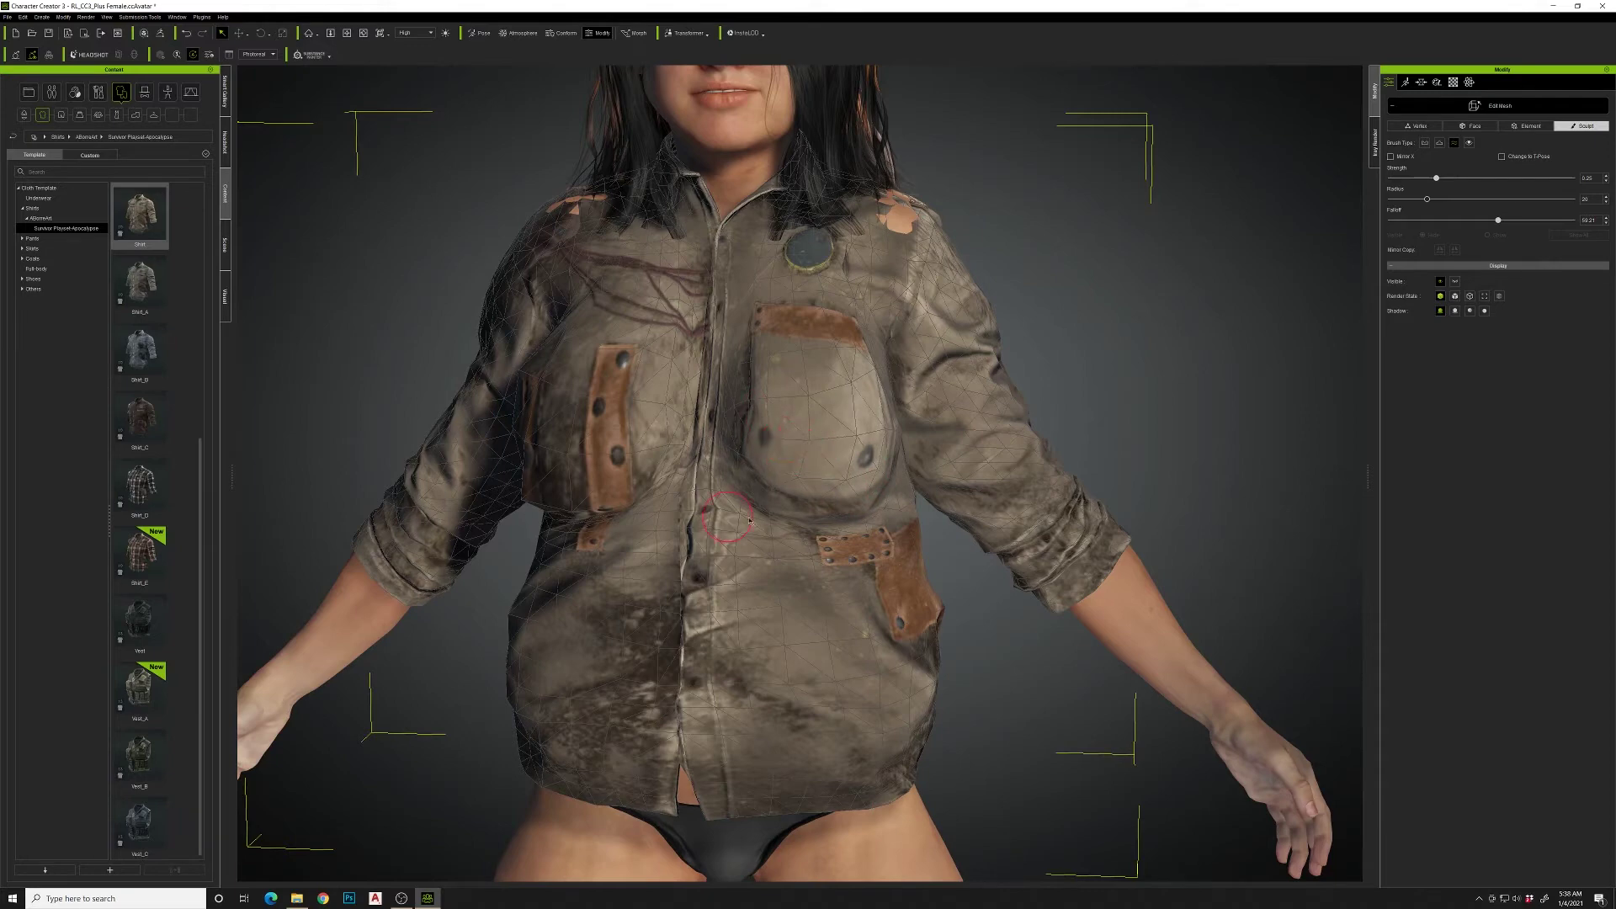
right_drag(741, 526, 787, 509)
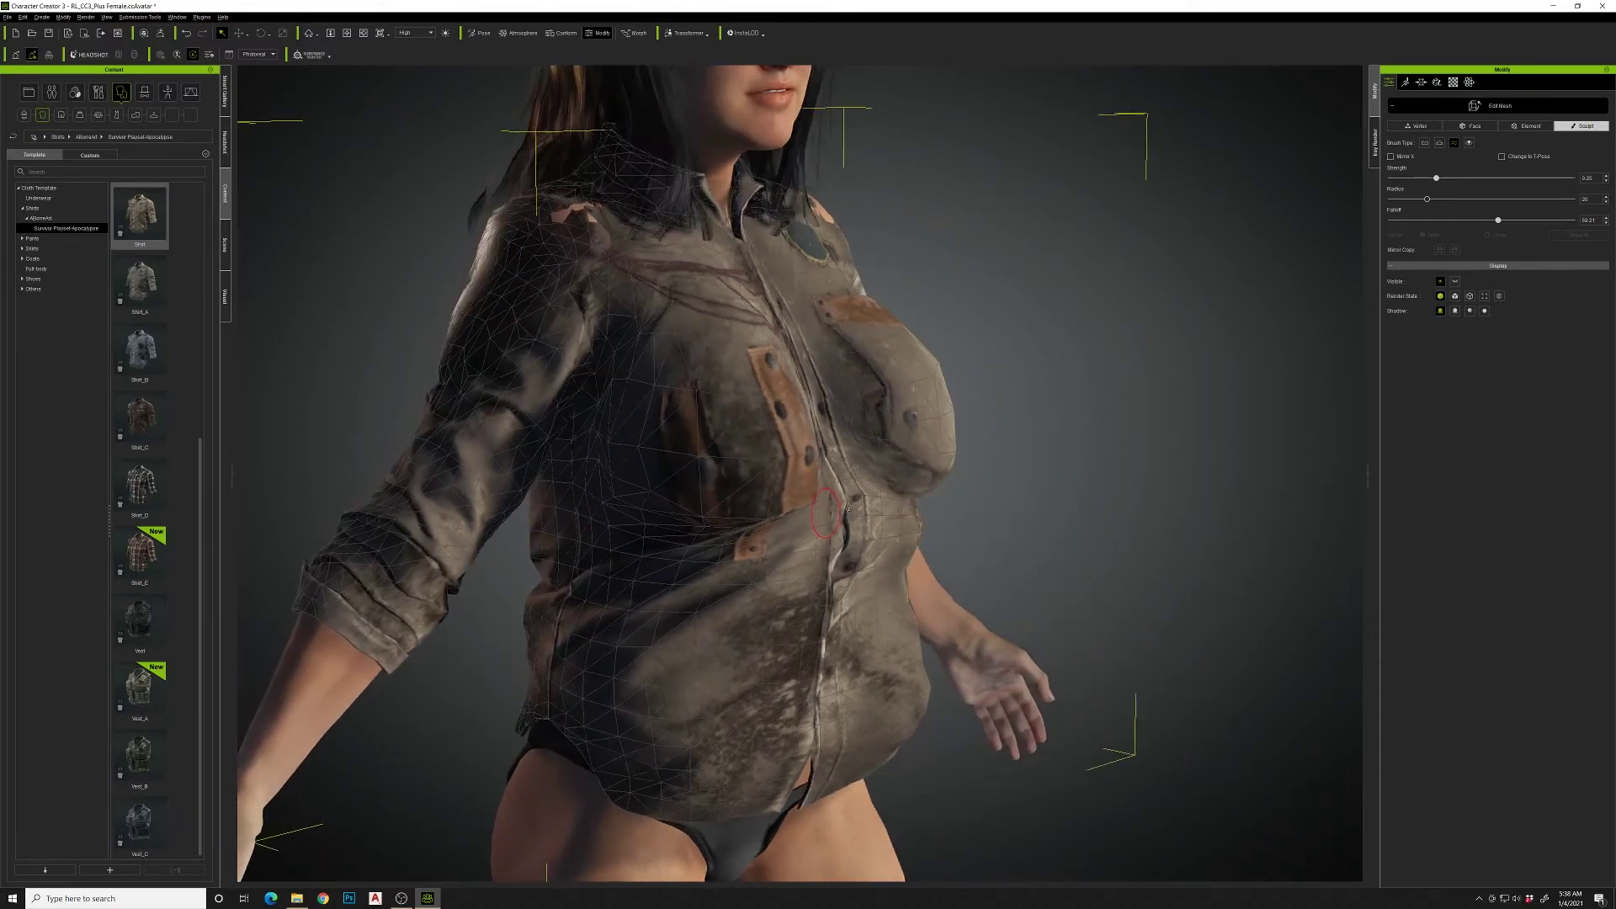
mouse_move(798, 506)
mouse_down()
mouse_move(815, 459)
mouse_move(804, 404)
mouse_move(776, 509)
mouse_move(627, 454)
mouse_move(621, 484)
mouse_move(700, 537)
mouse_up()
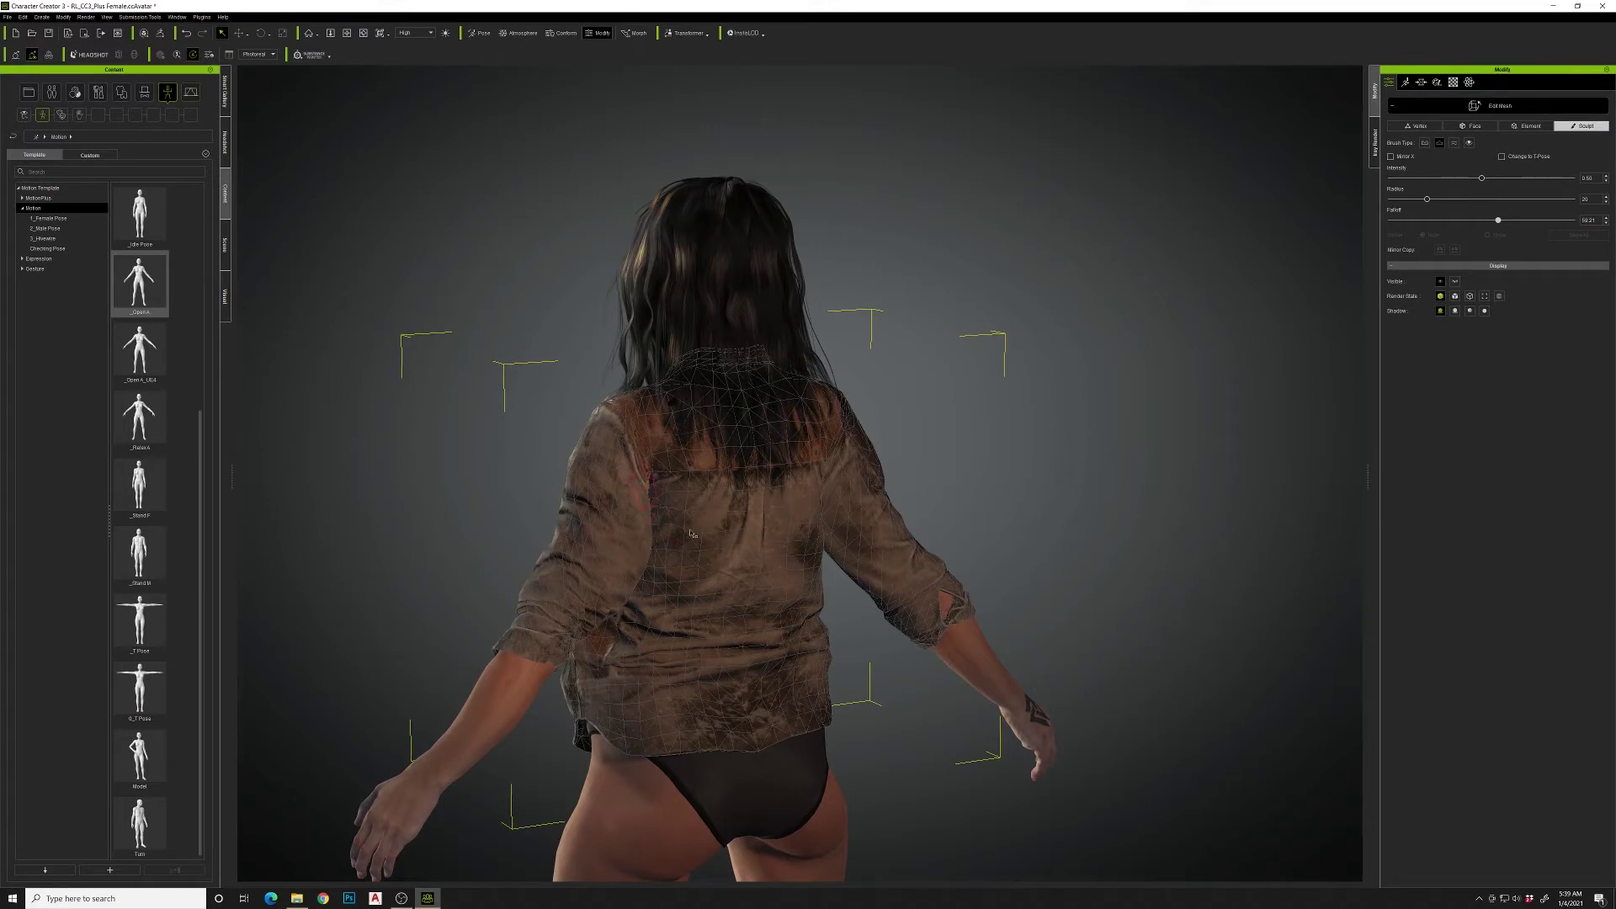
right_drag(690, 533, 638, 522)
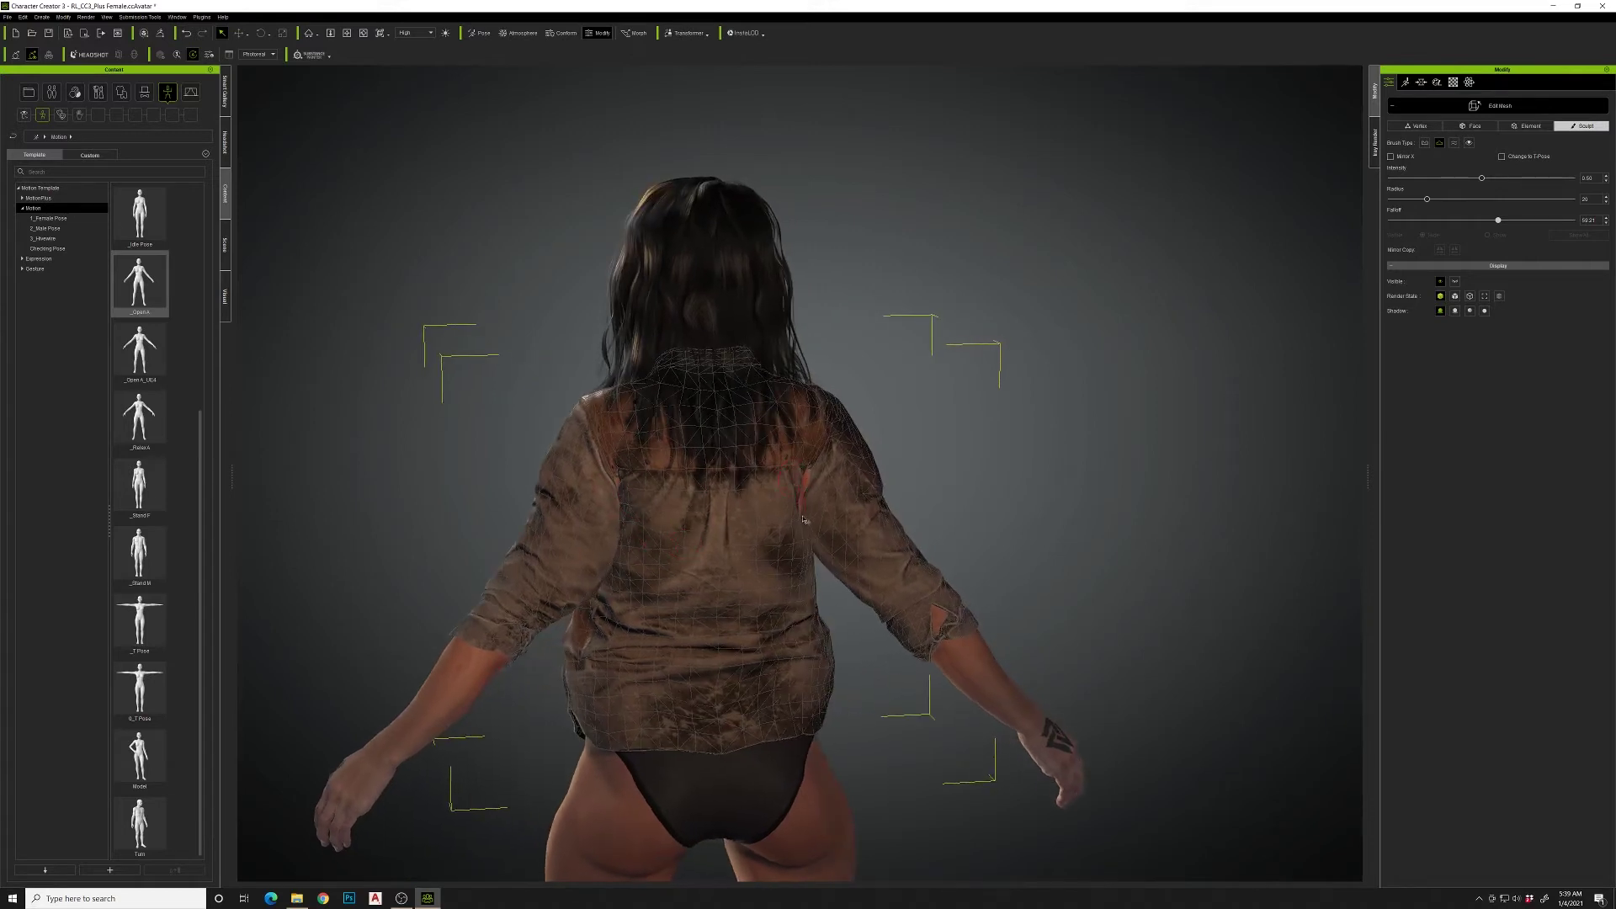
click(1495, 107)
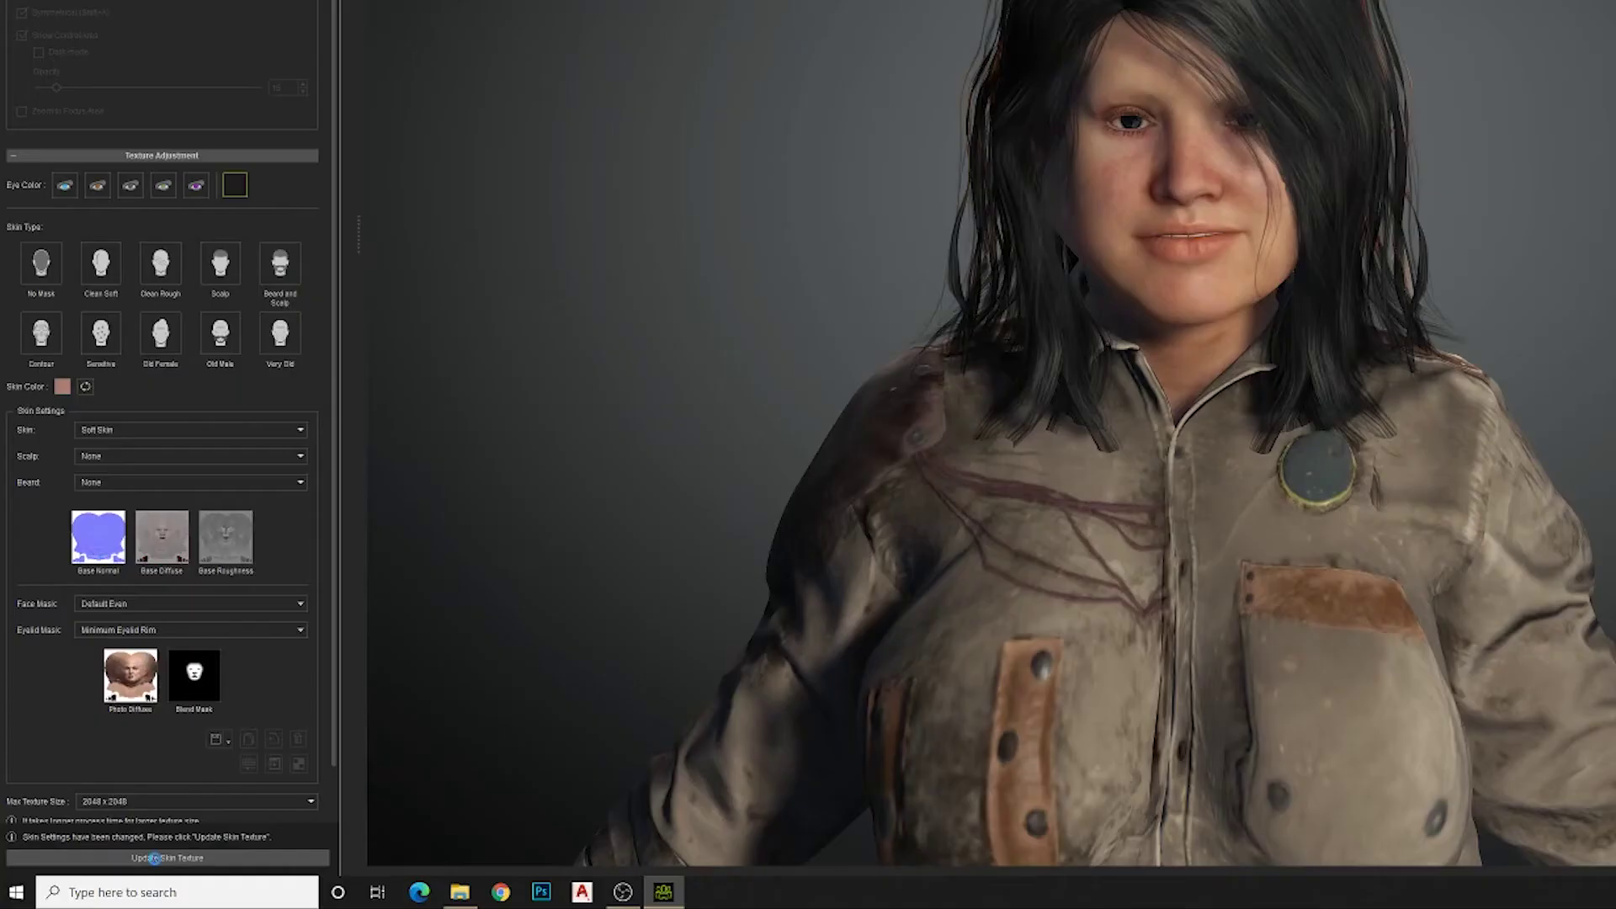
Step: Set the Headshot Face Mask to DeLight and update the skin texture
click(154, 858)
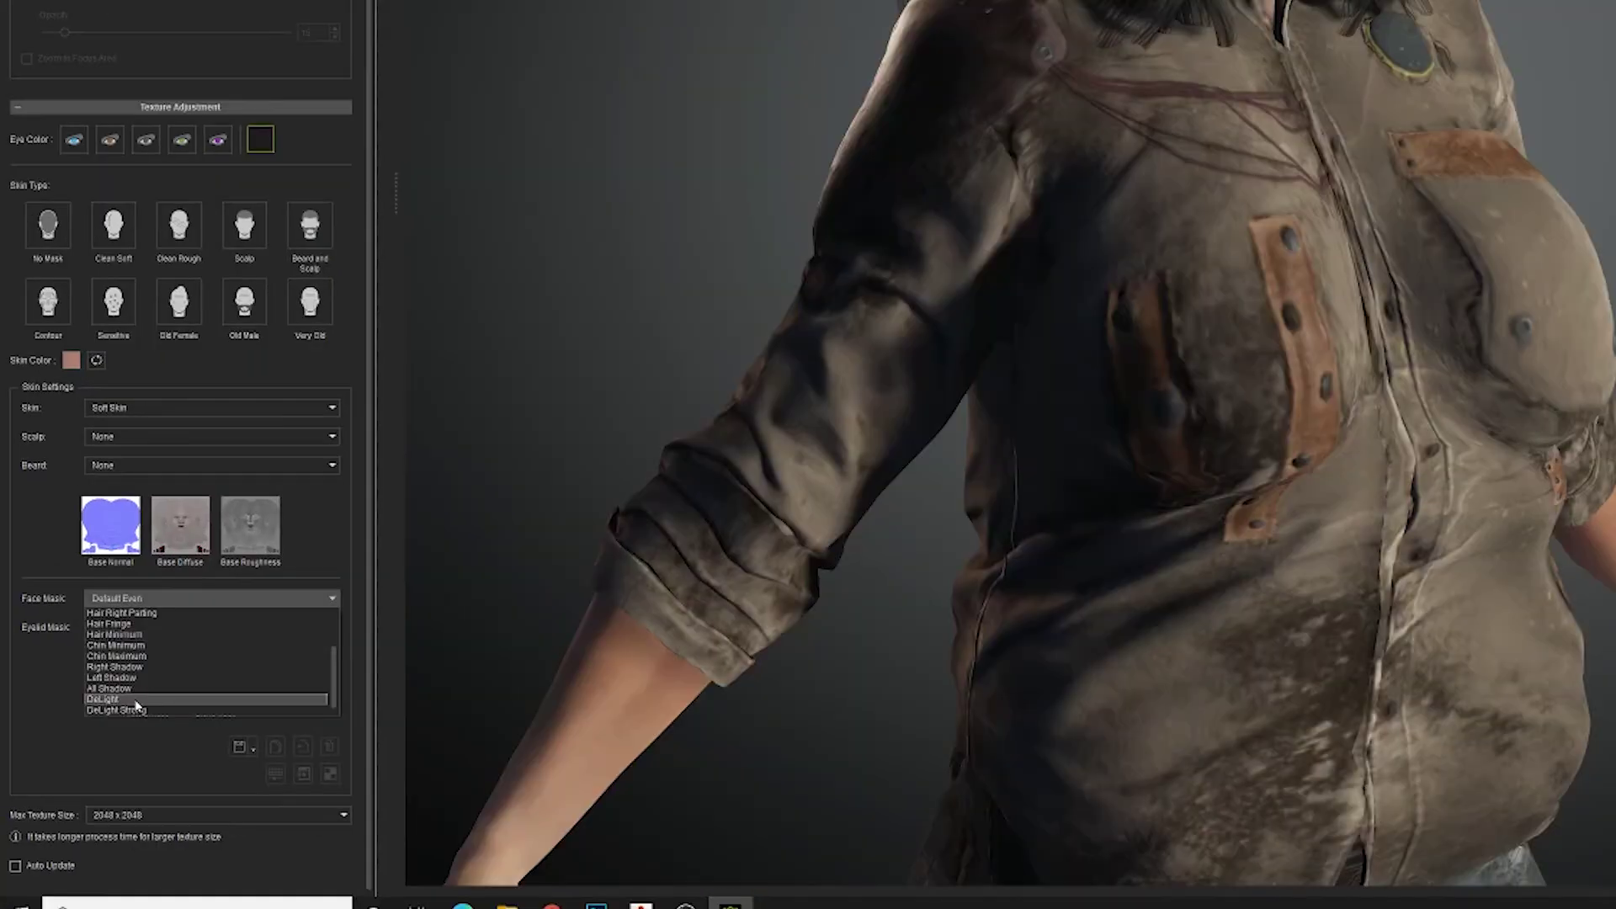
click(121, 702)
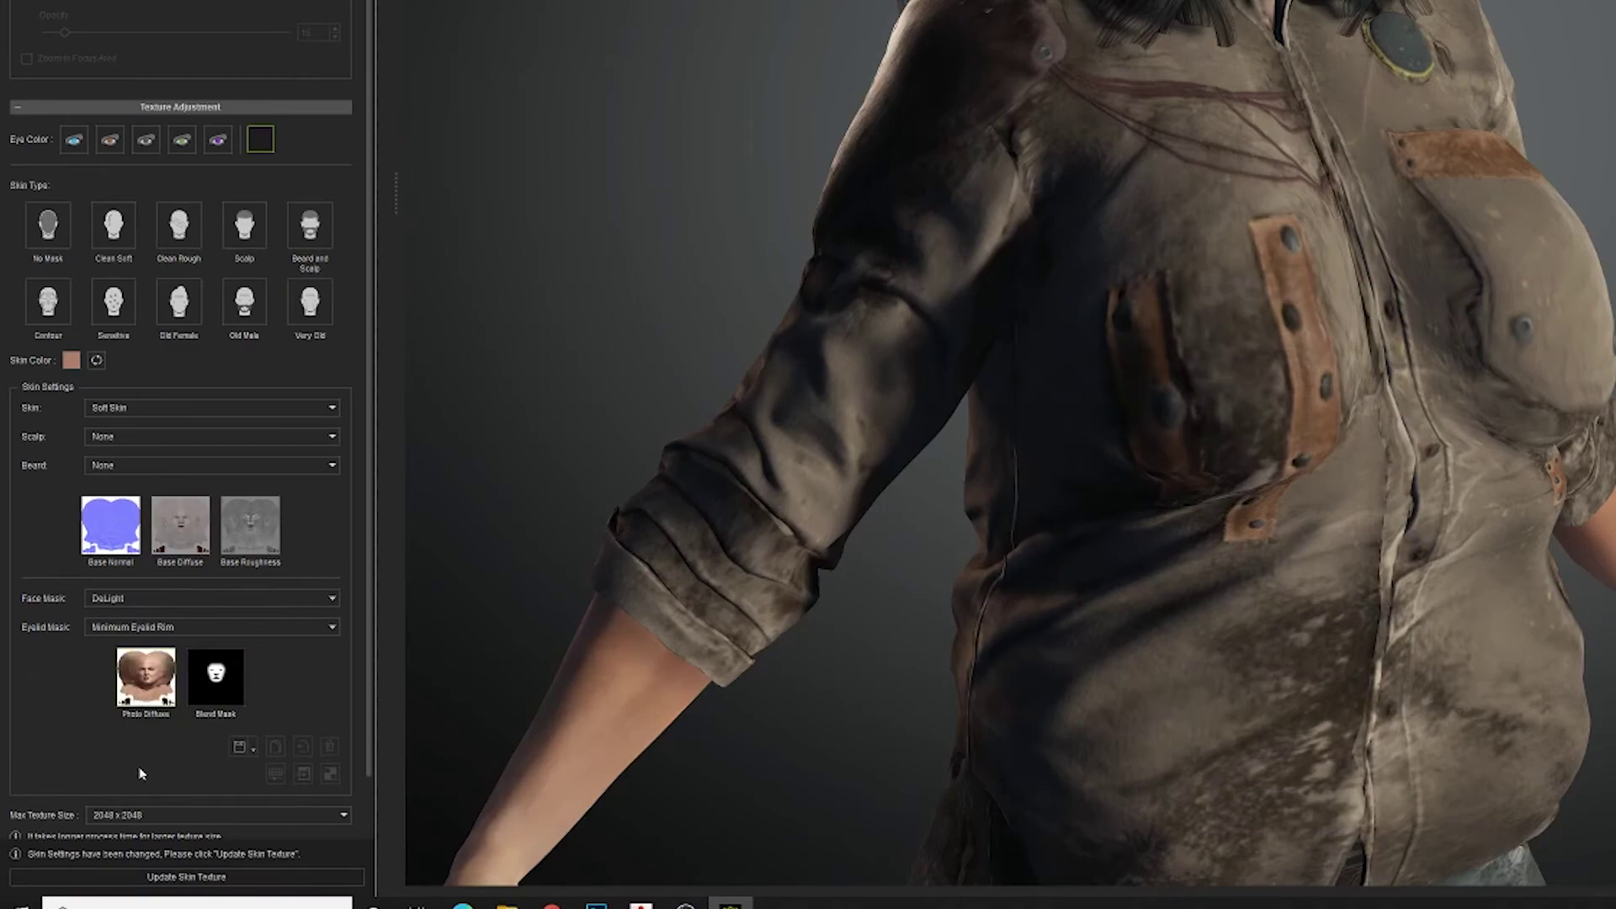
click(162, 878)
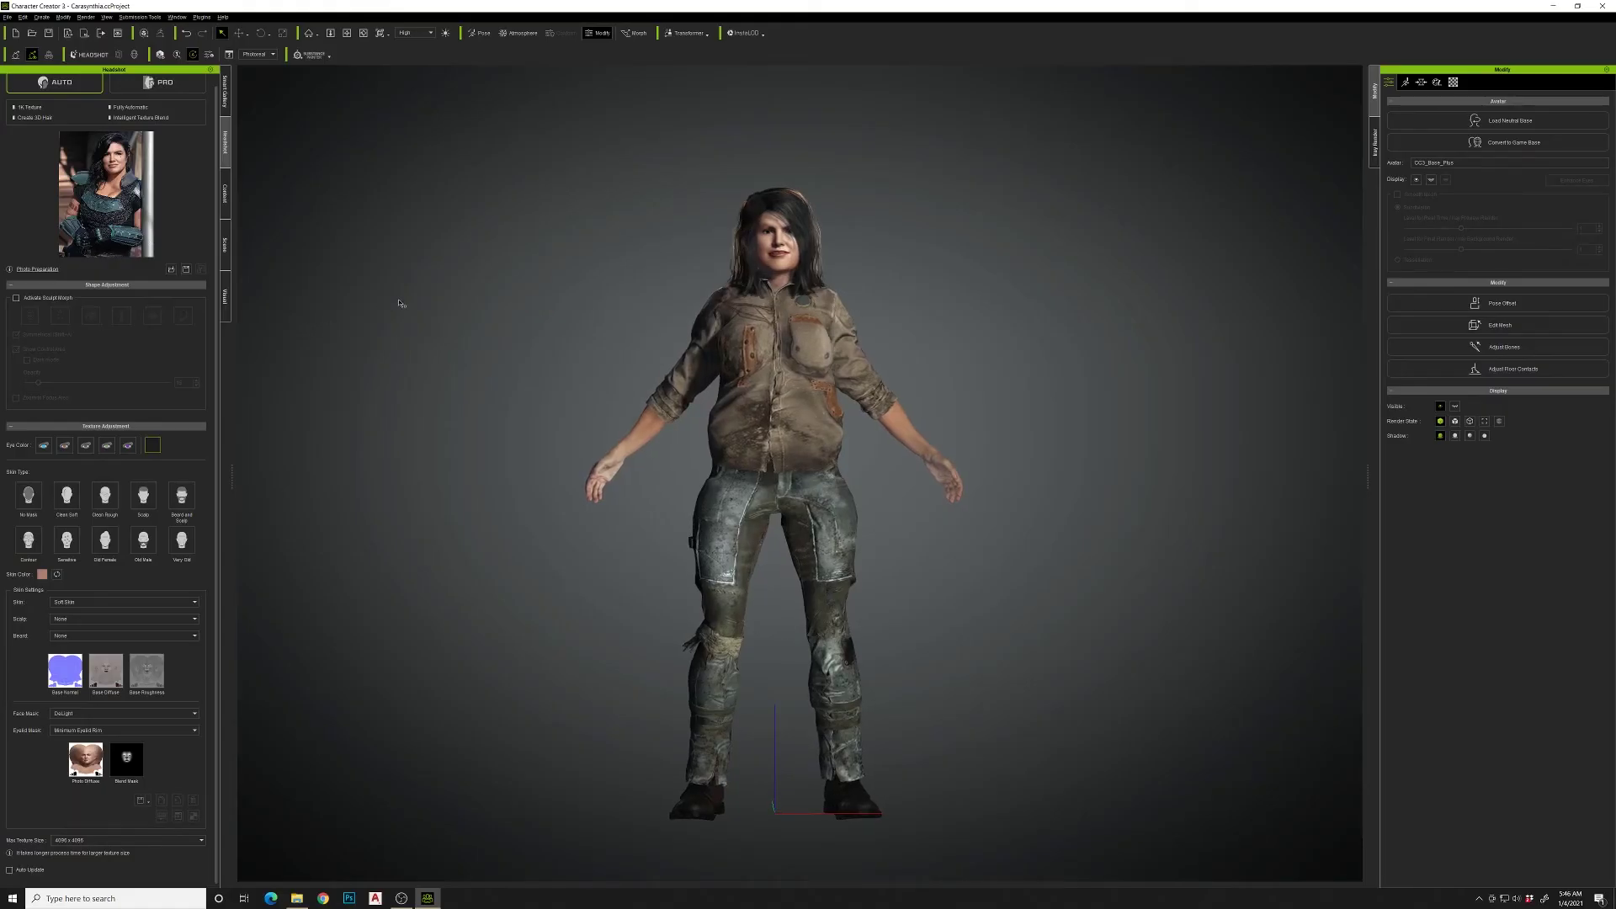
Step: Apply a T-pose from the content library to the dressed character
click(228, 202)
drag(140, 282, 776, 399)
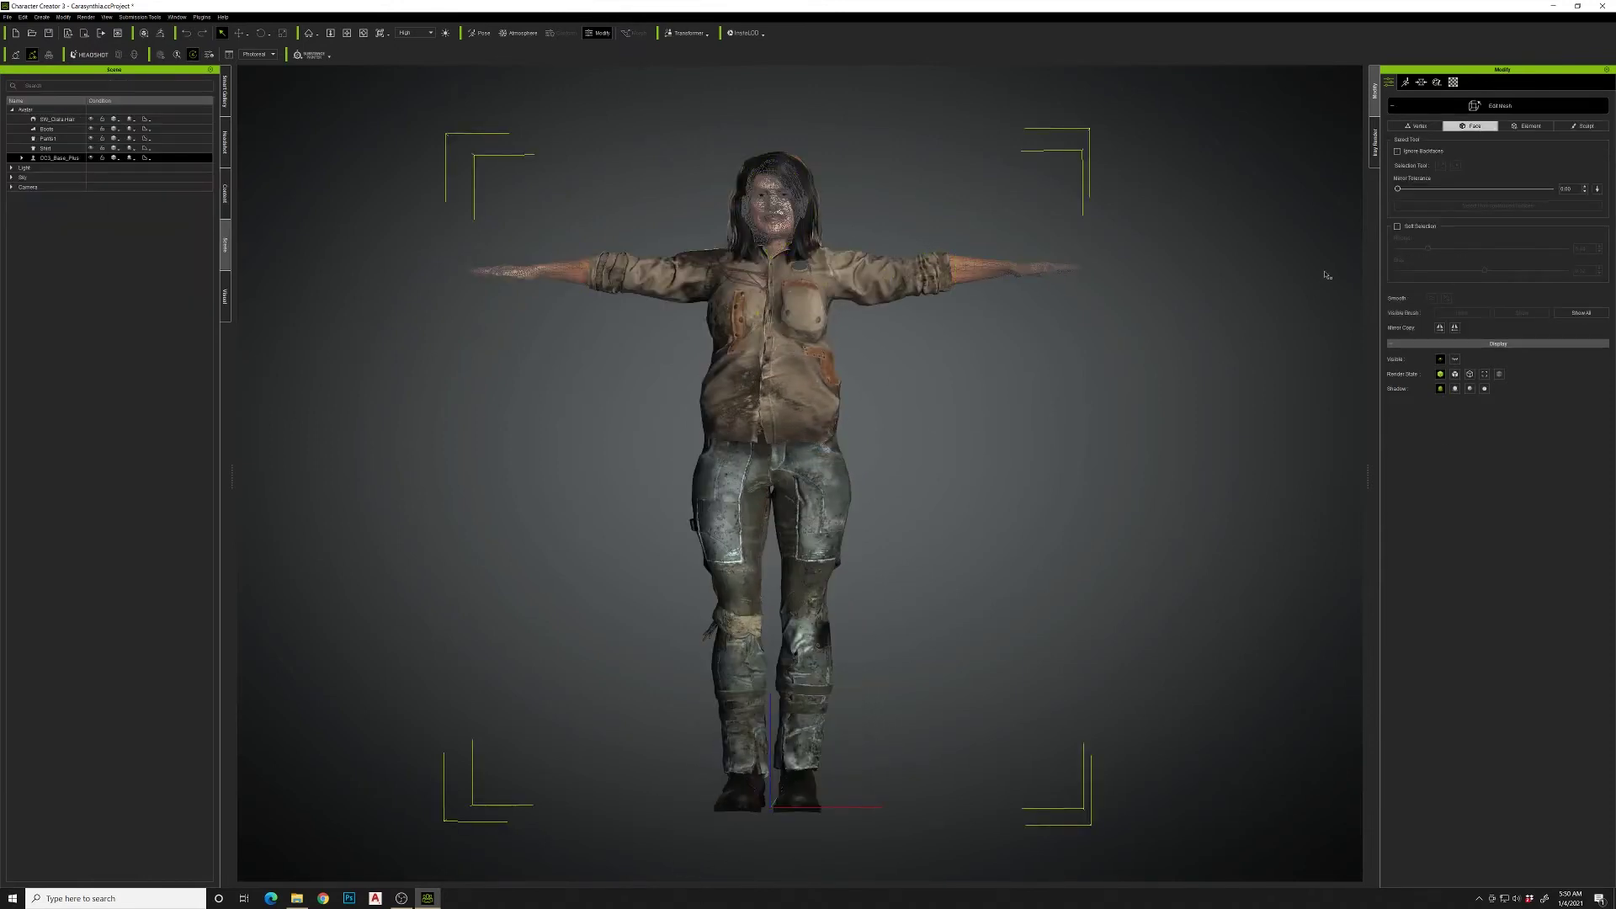
Step: Select the body mesh faces beneath the clothing, hide them, and toggle the shirt's visibility to check the result
drag(653, 852, 890, 274)
click(1461, 312)
drag(934, 240, 830, 340)
click(90, 152)
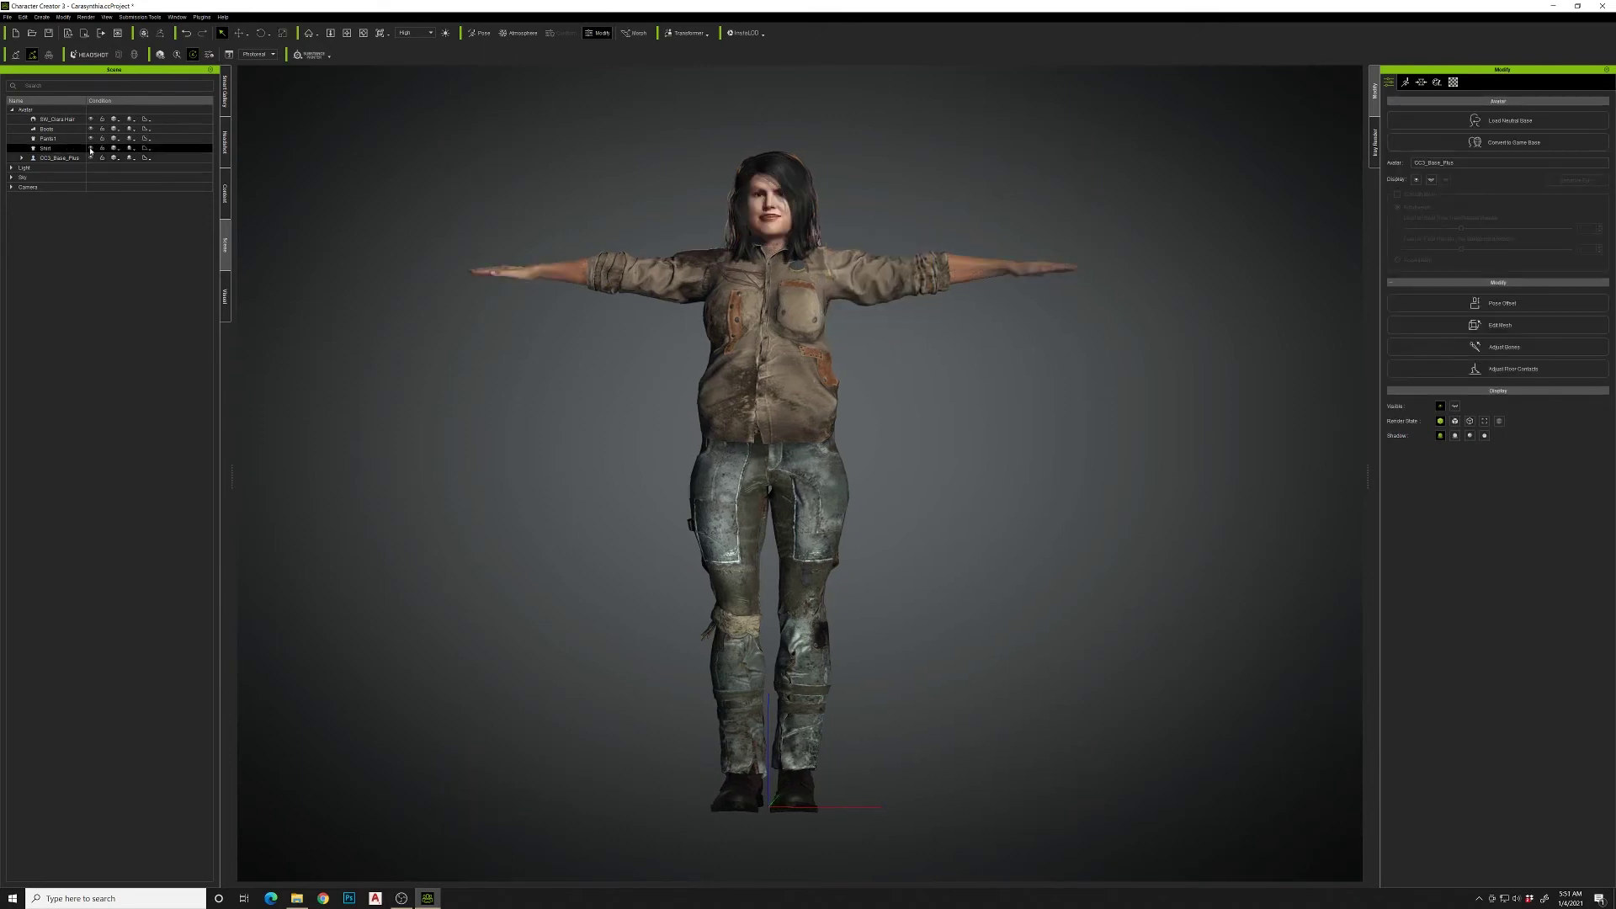
Step: Toggle the visibility of the shirt and pants in the scene list while checking the T-posed character's clothing from front and back
click(91, 152)
click(90, 150)
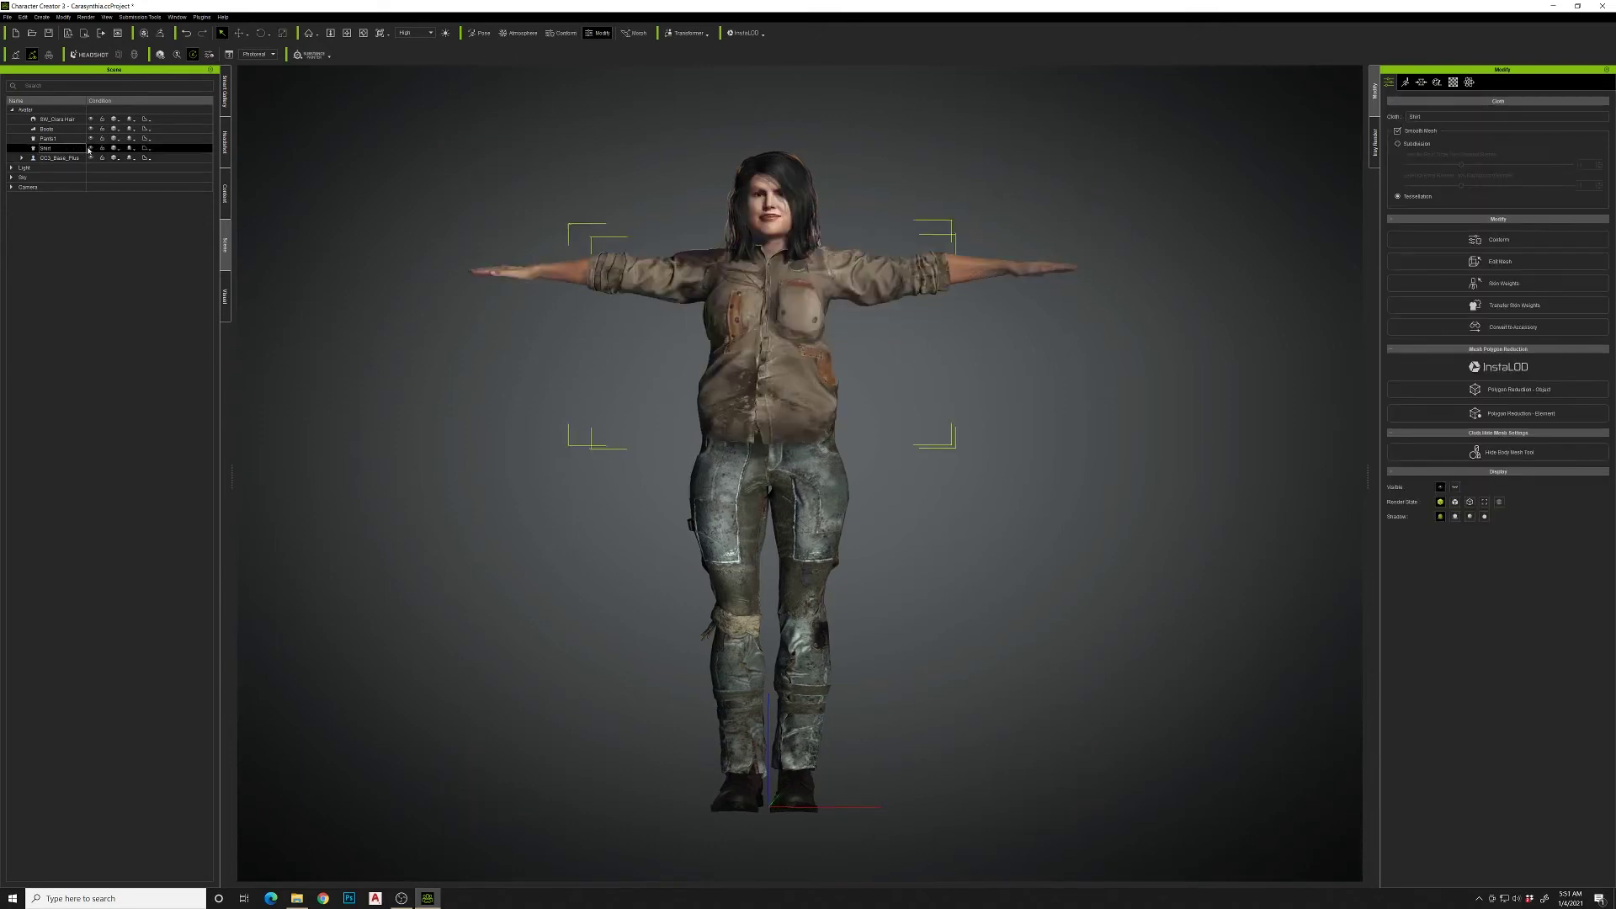
right_drag(447, 351, 913, 387)
click(50, 138)
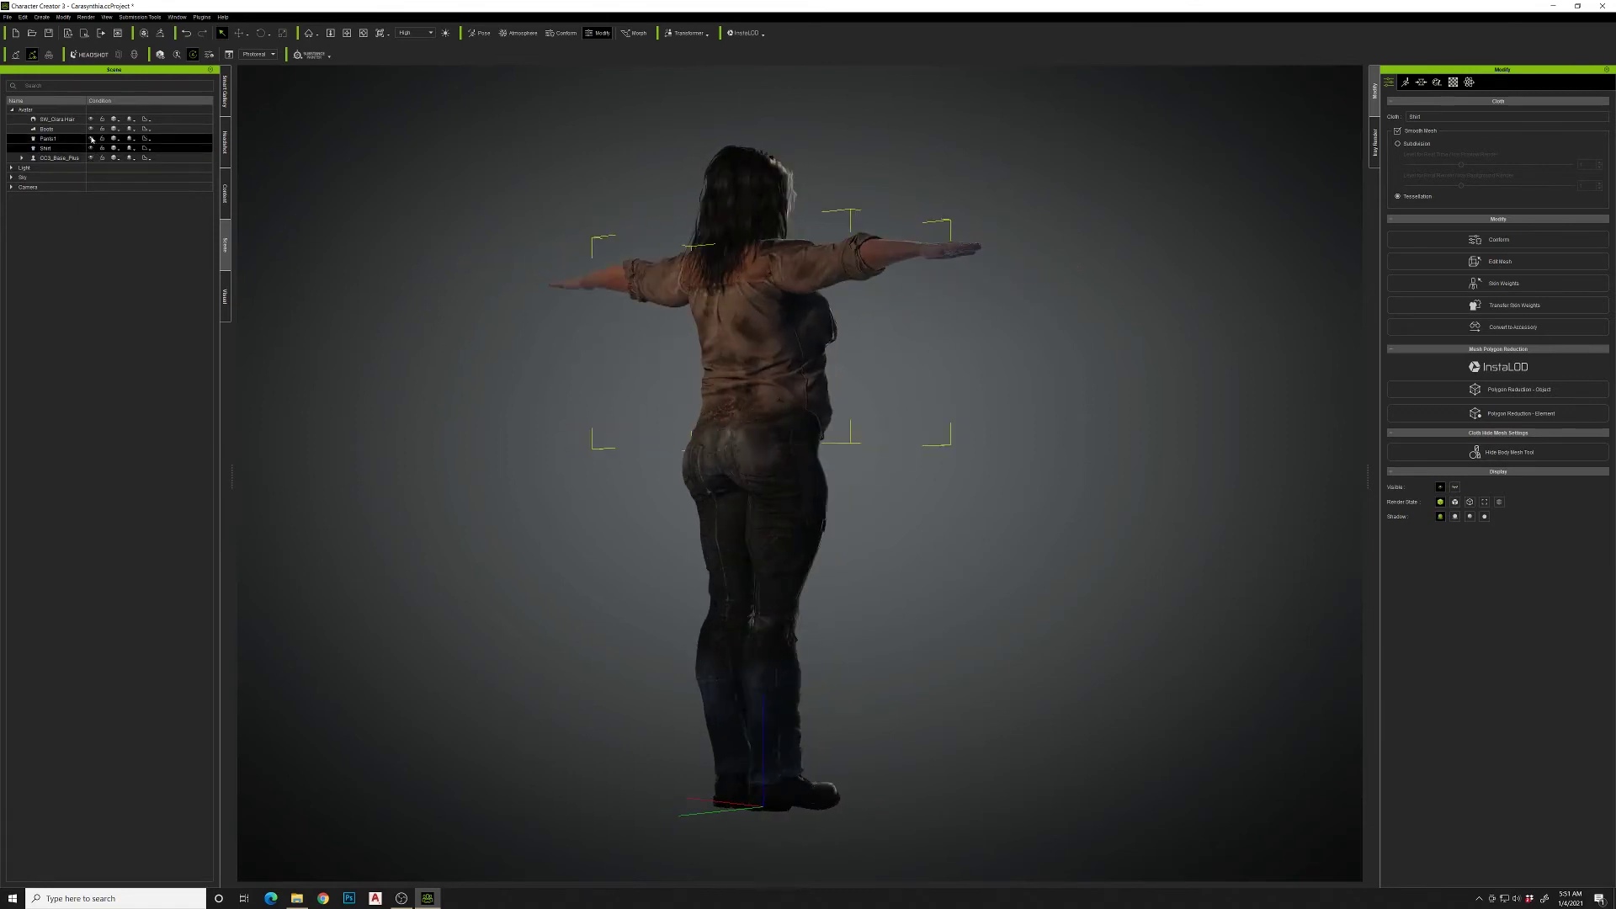
click(91, 139)
click(91, 139)
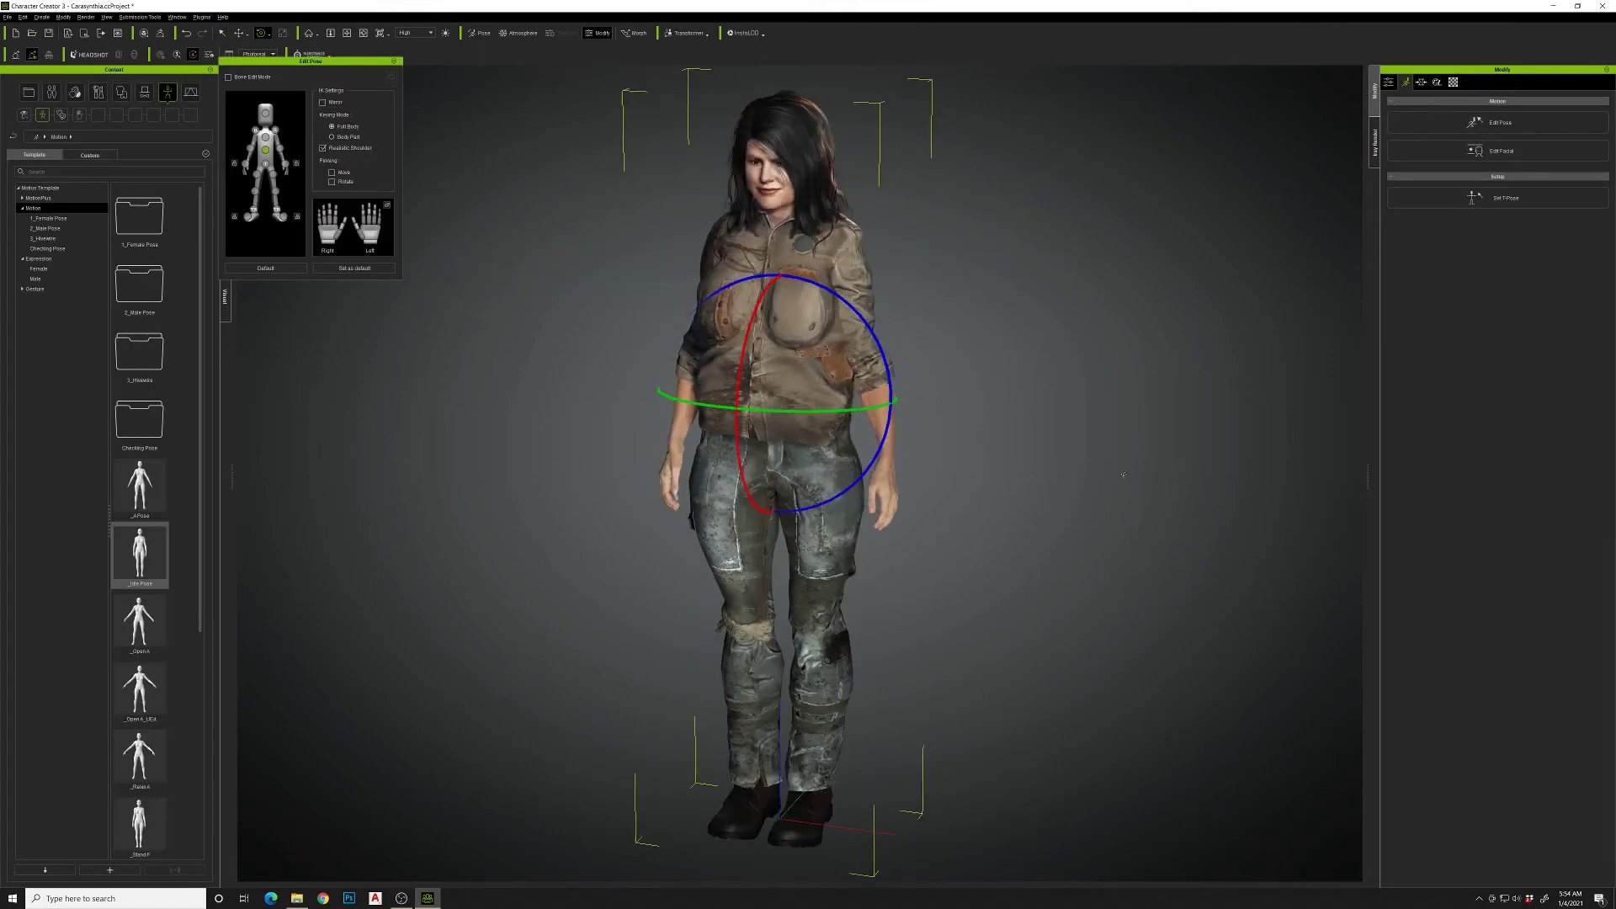
right_drag(1124, 475, 1094, 474)
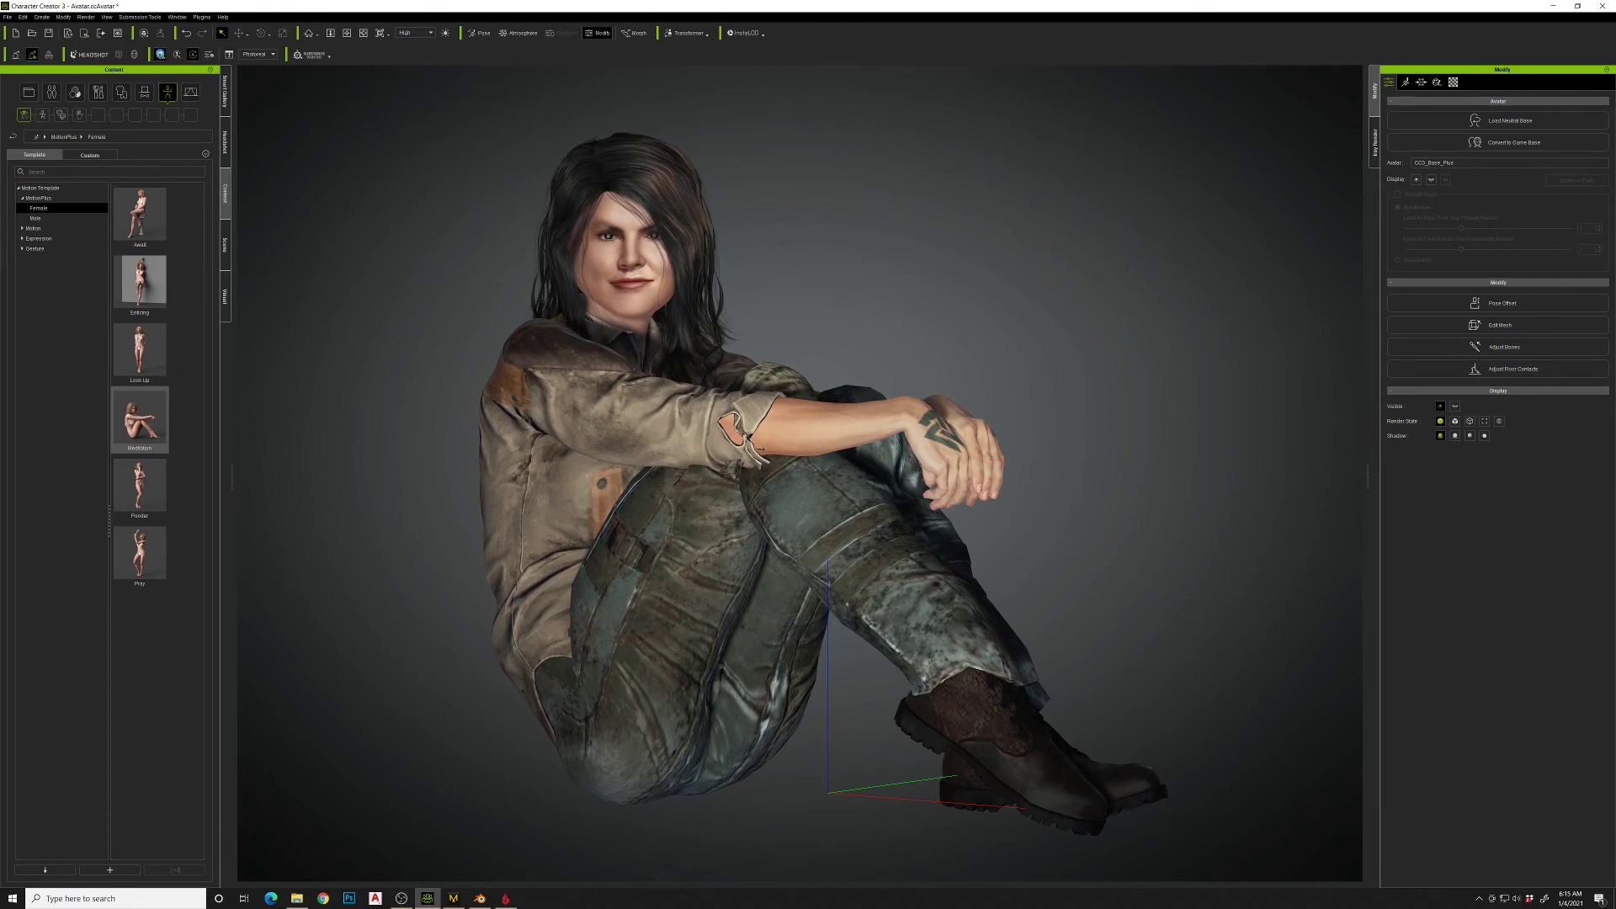
Step: Preview the seated character with an Iray render and close the render preview
click(161, 55)
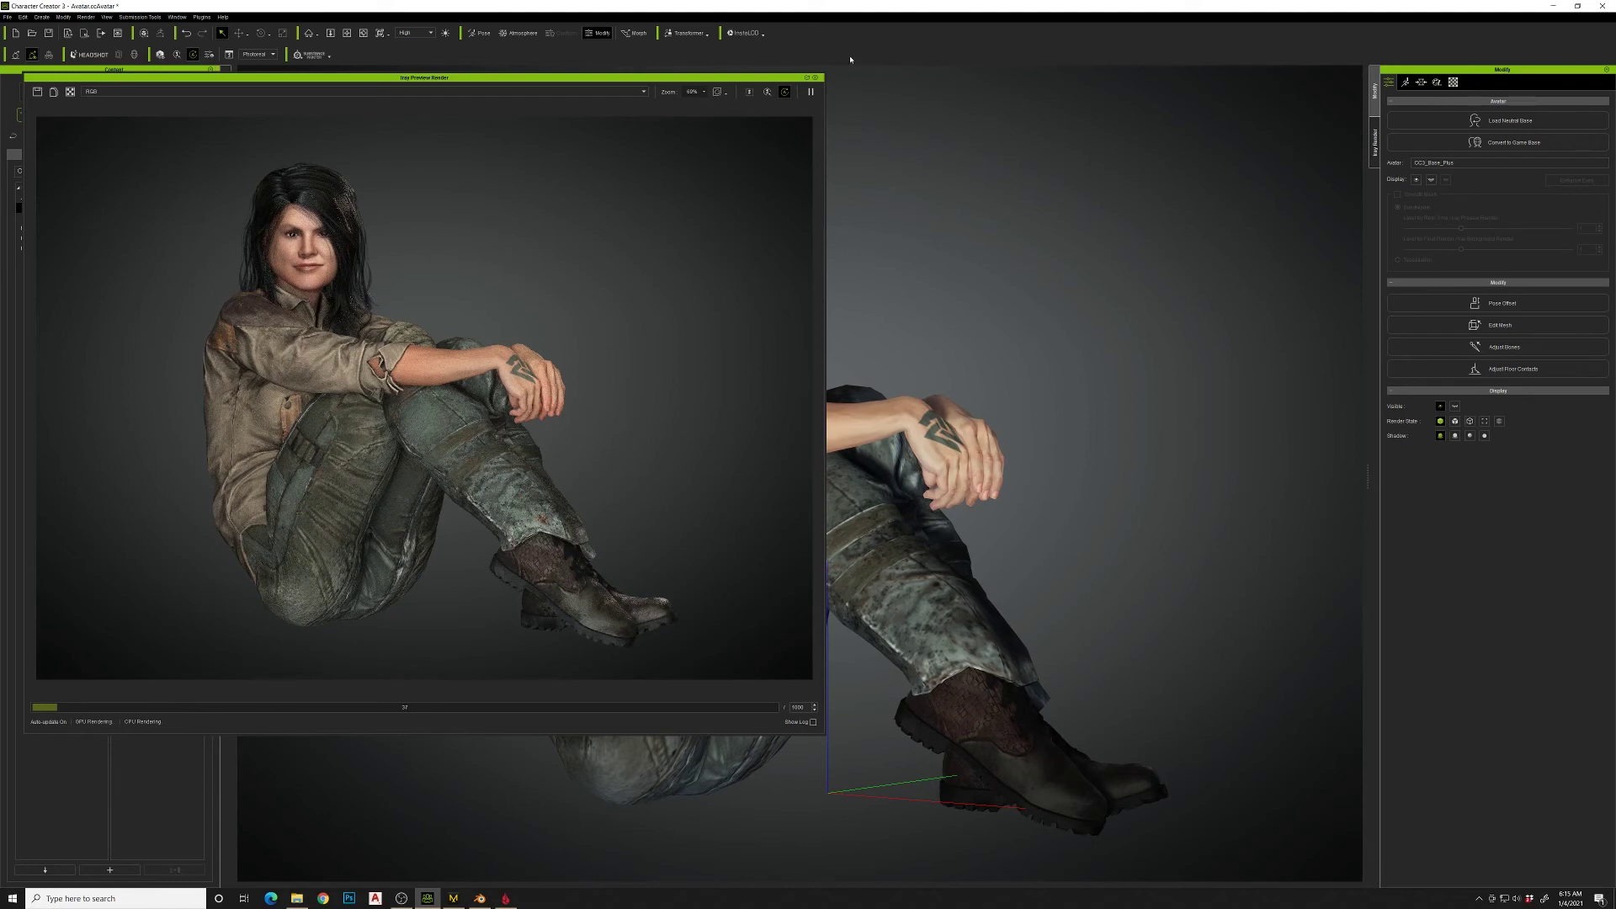
click(815, 78)
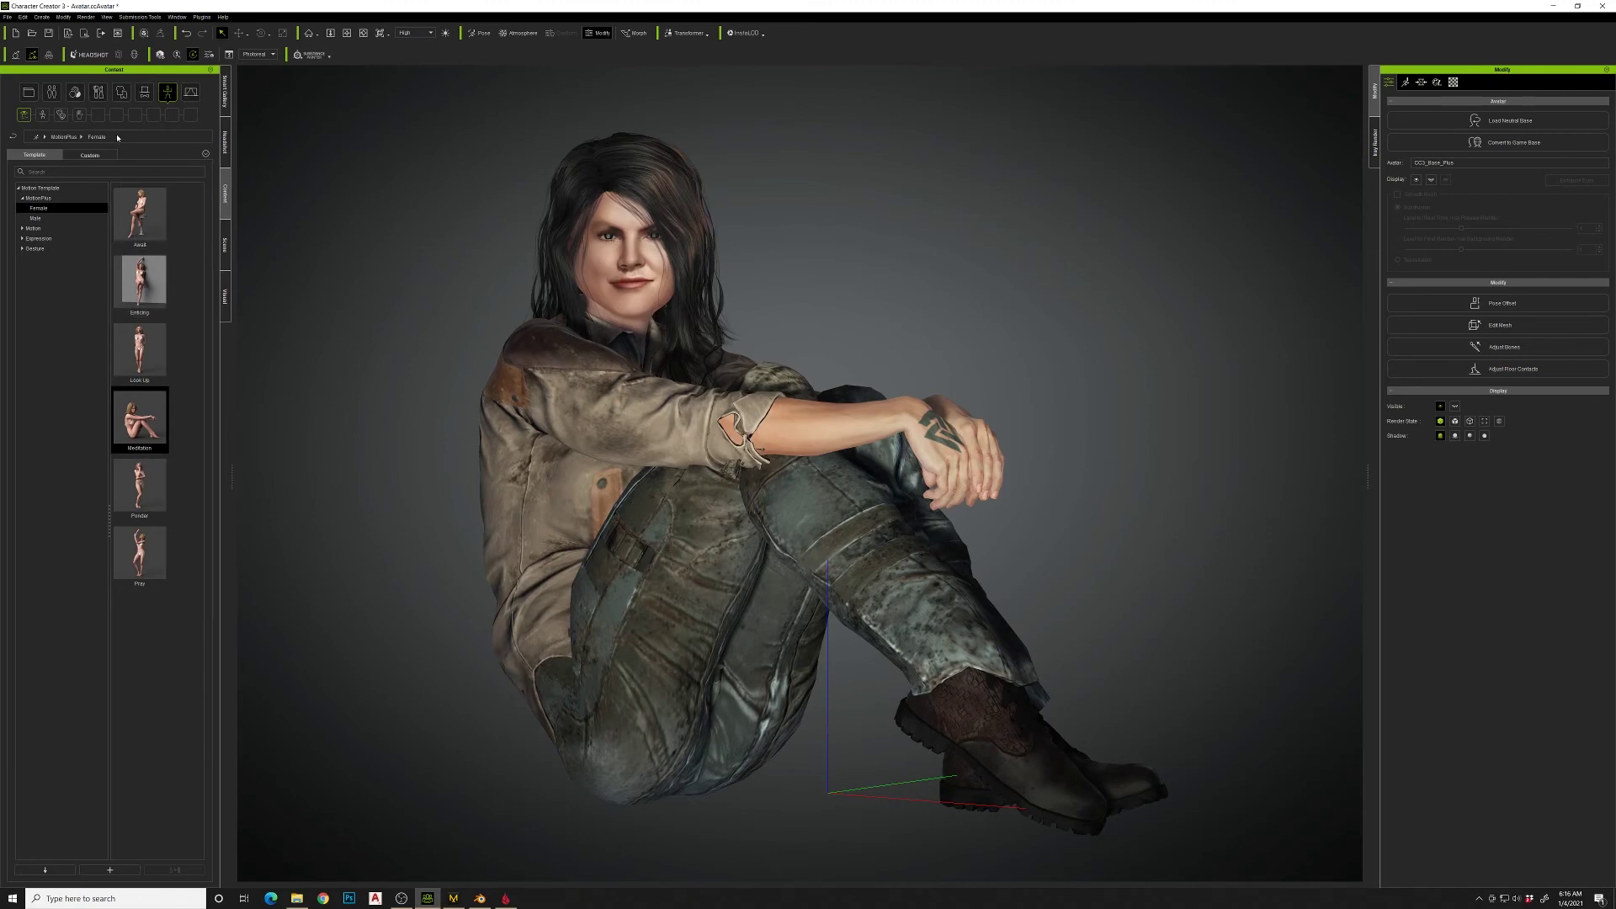
Step: Open the stage elements in the content library to find a cinematic lighting setup for the seated character
click(139, 94)
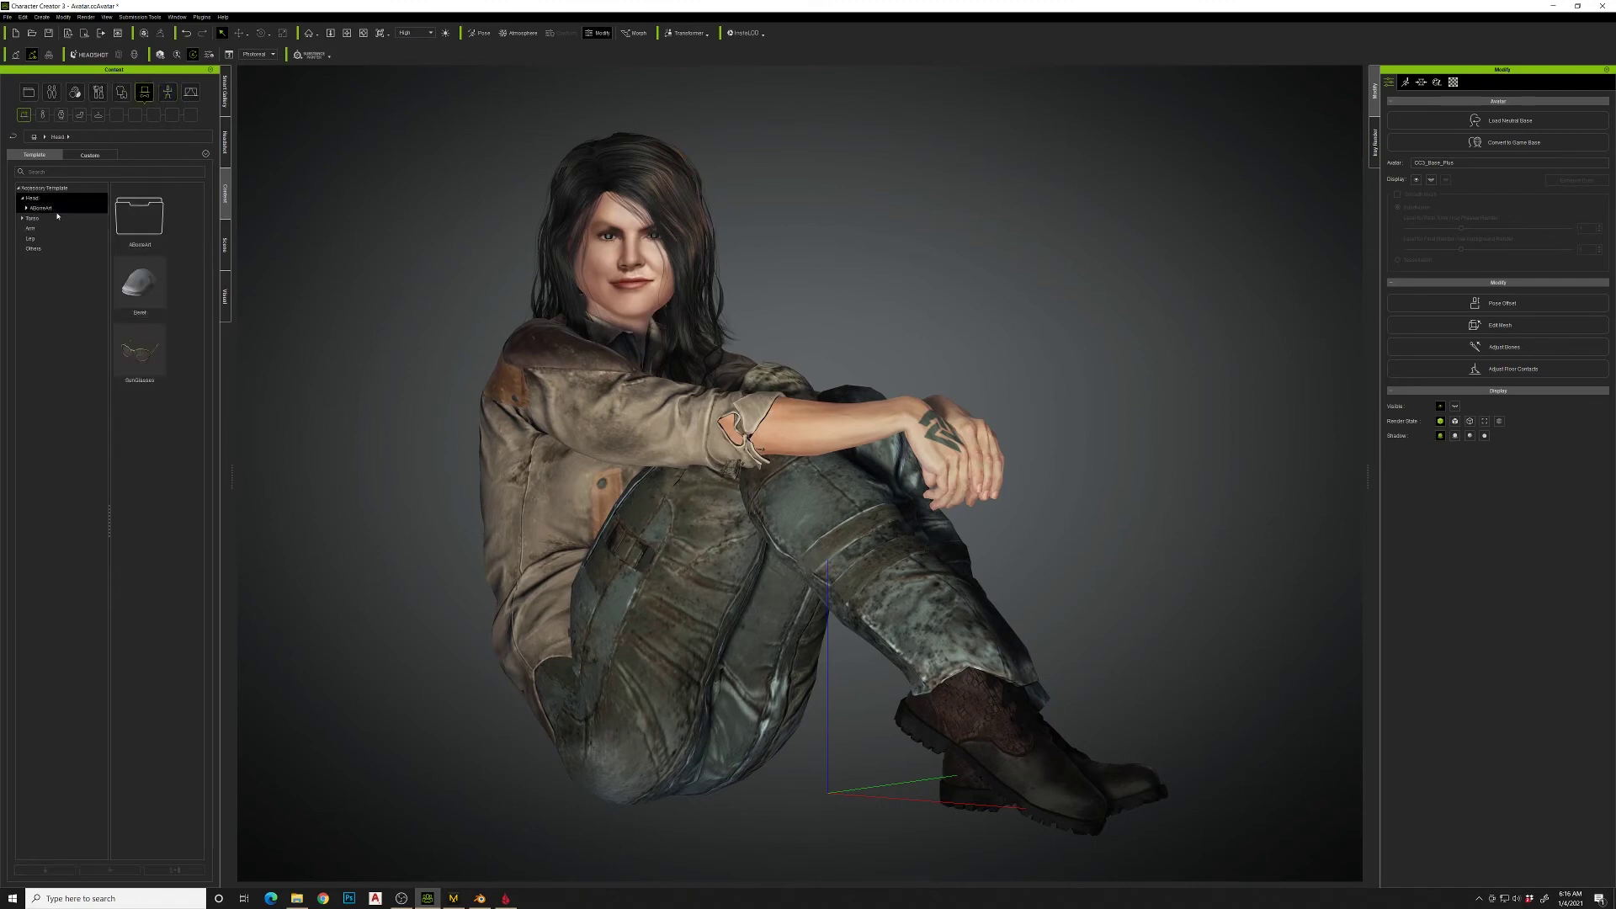
click(187, 93)
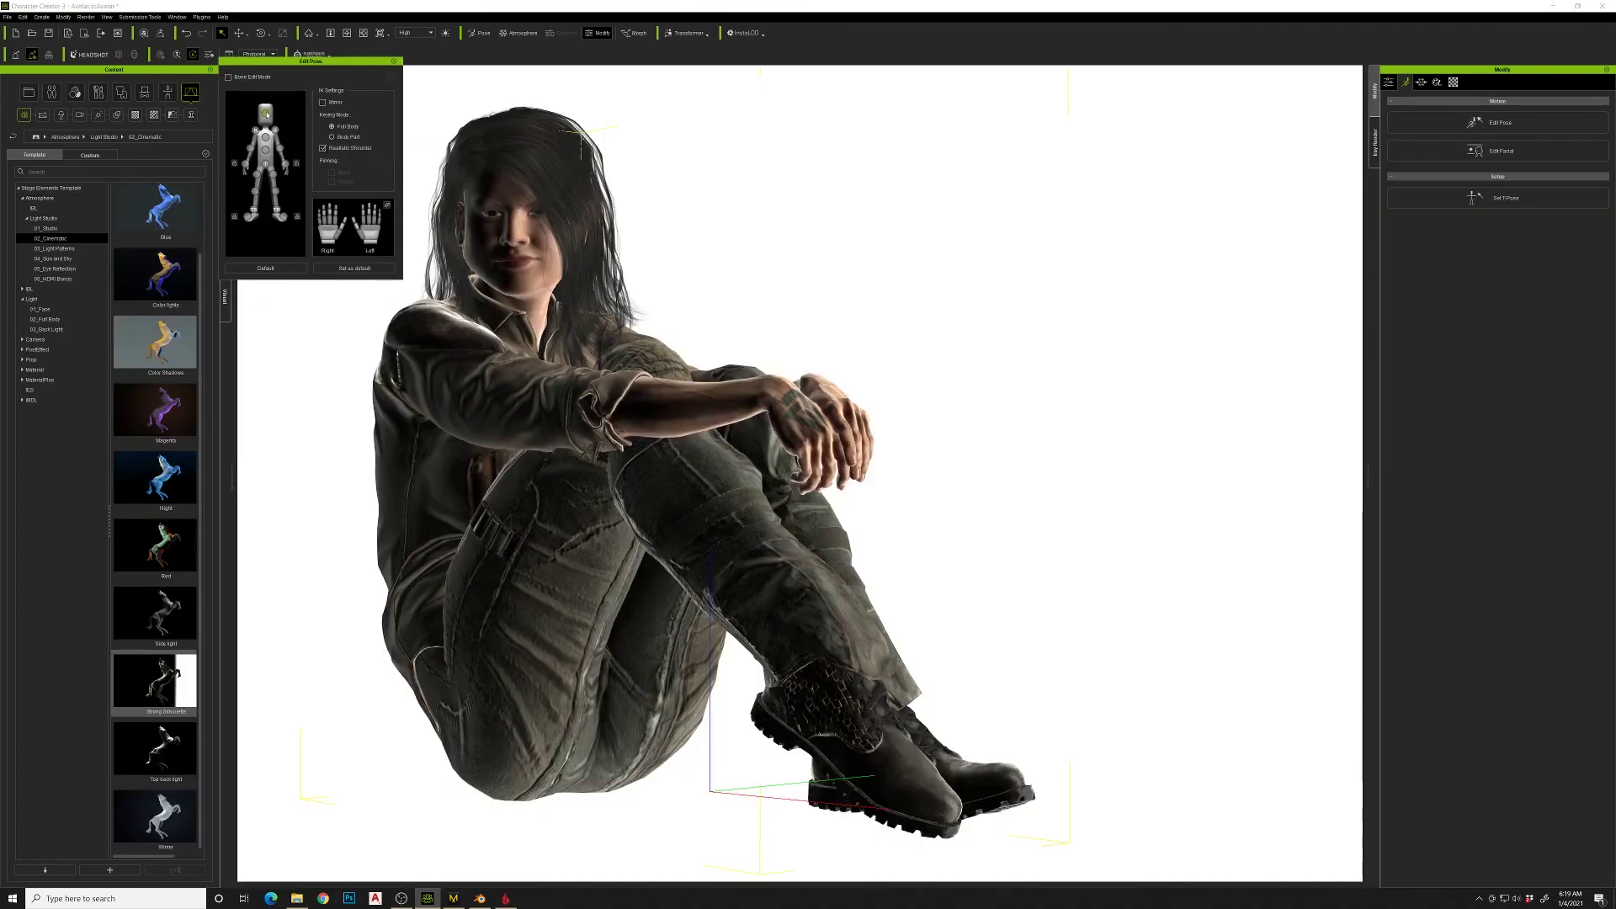
Step: Rotate the seated character's head slightly sideways about its vertical axis and finish editing the pose
click(266, 114)
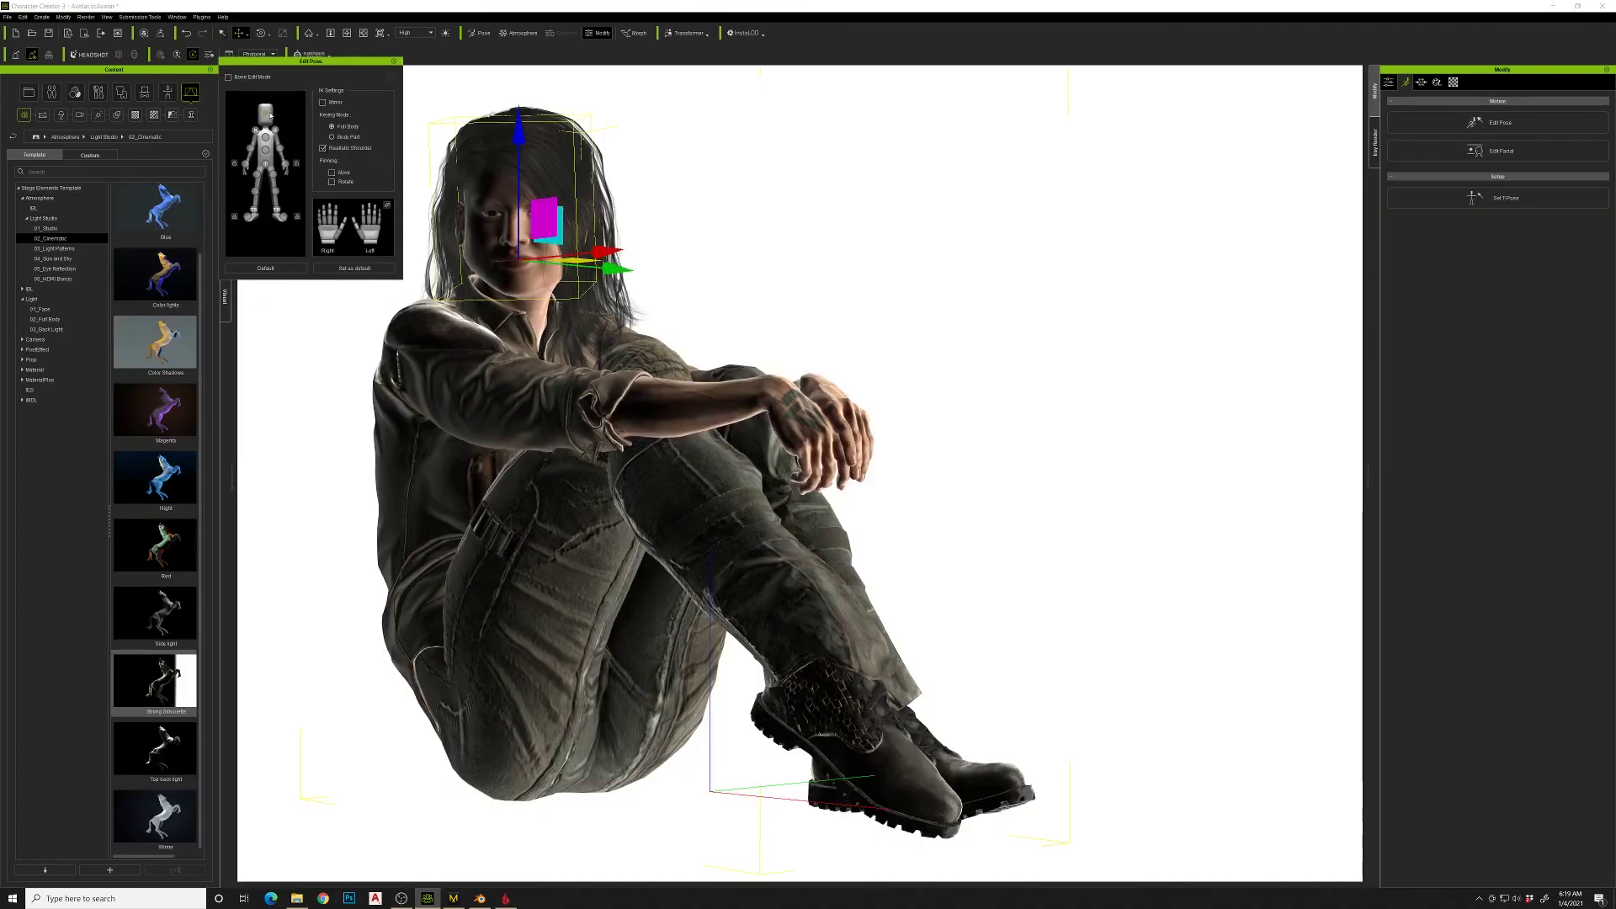
key(e)
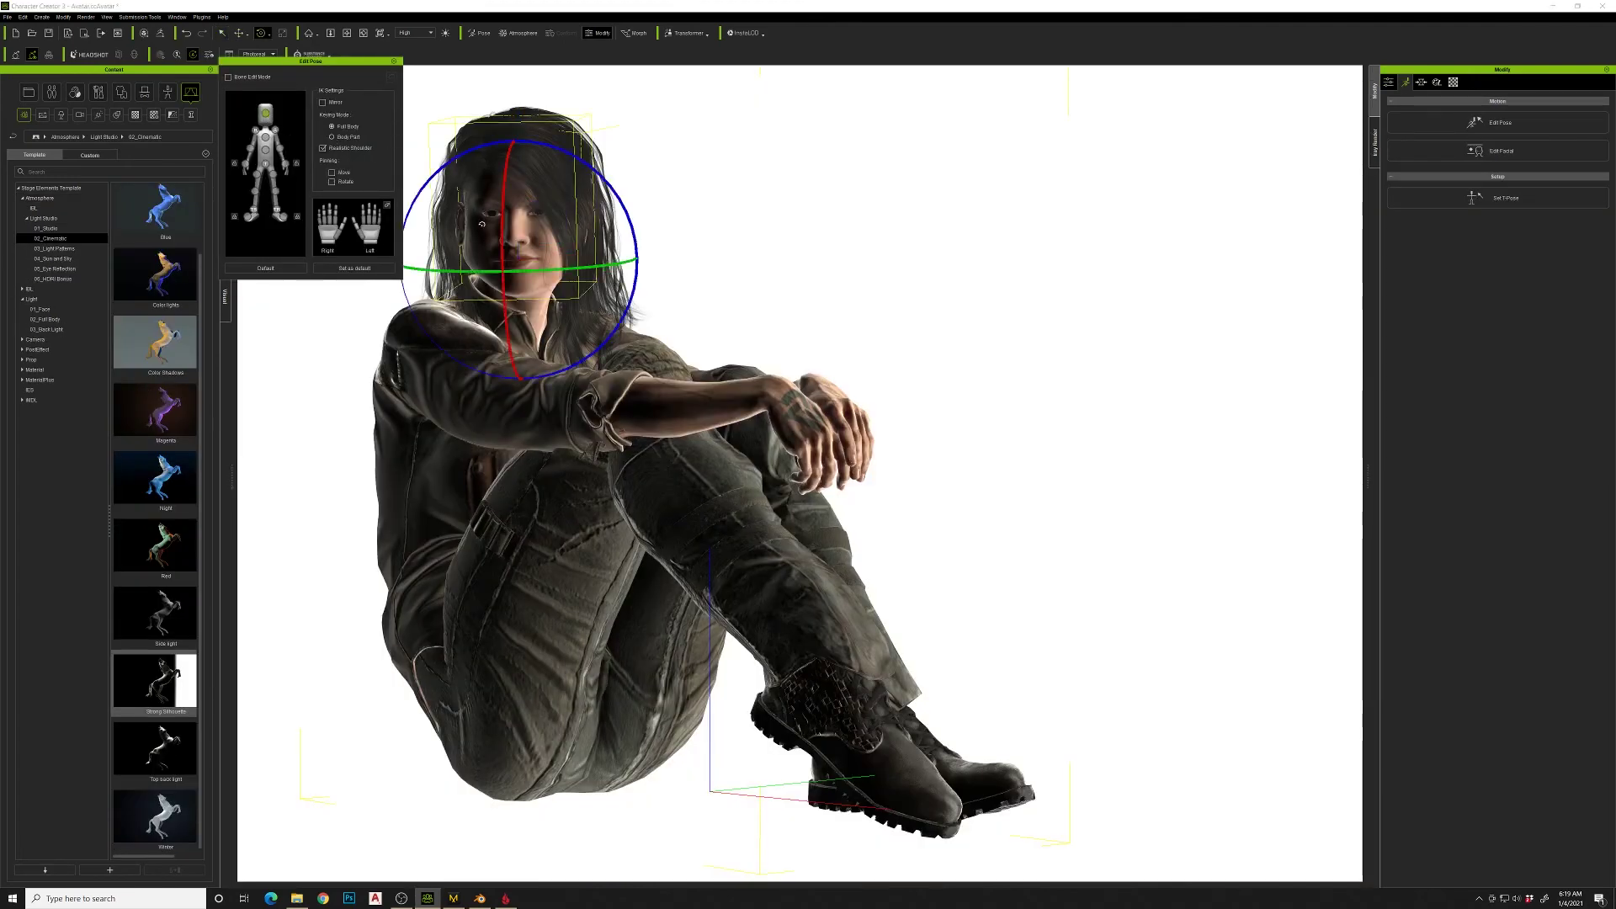
drag(549, 270, 560, 269)
click(393, 61)
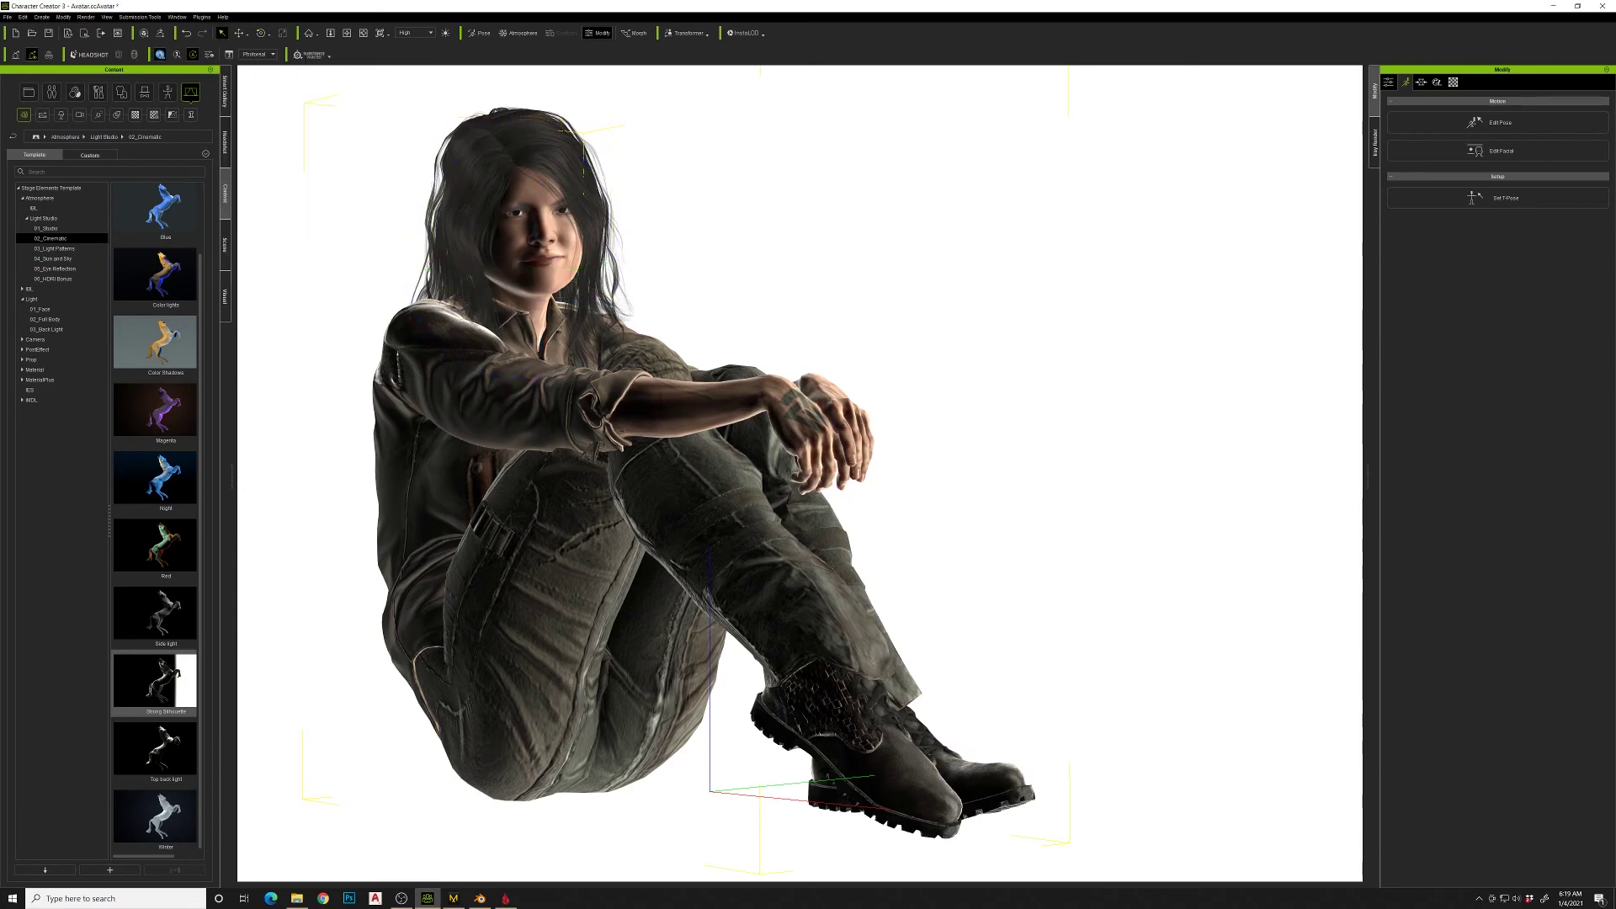
Step: Start an Iray preview render of the seated character under the cinematic lighting against the white background
click(160, 55)
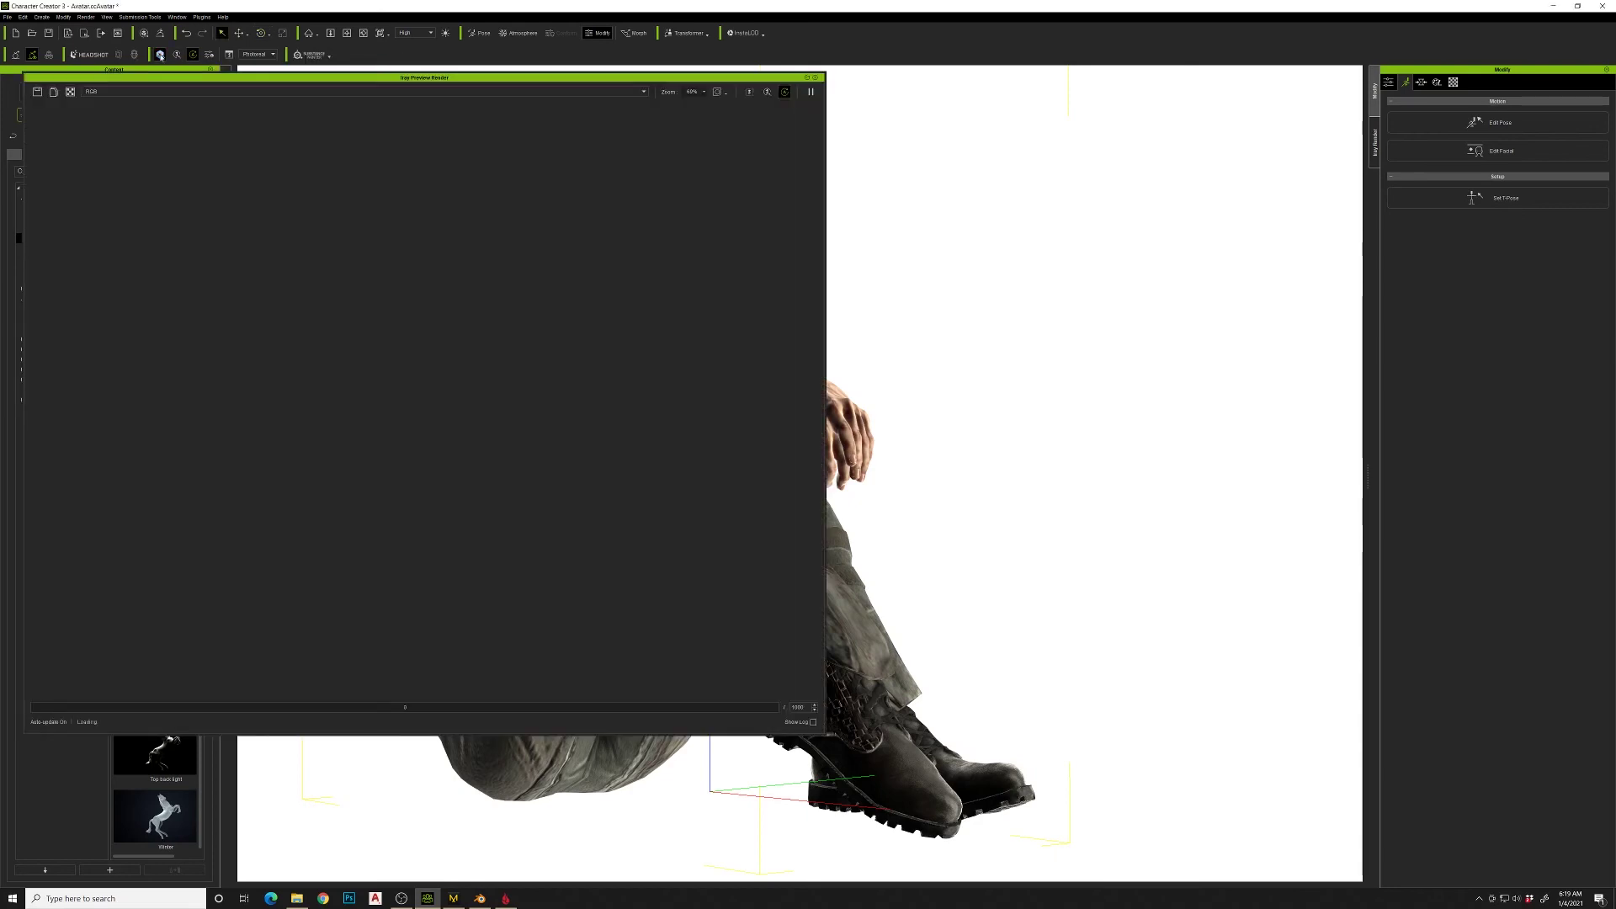